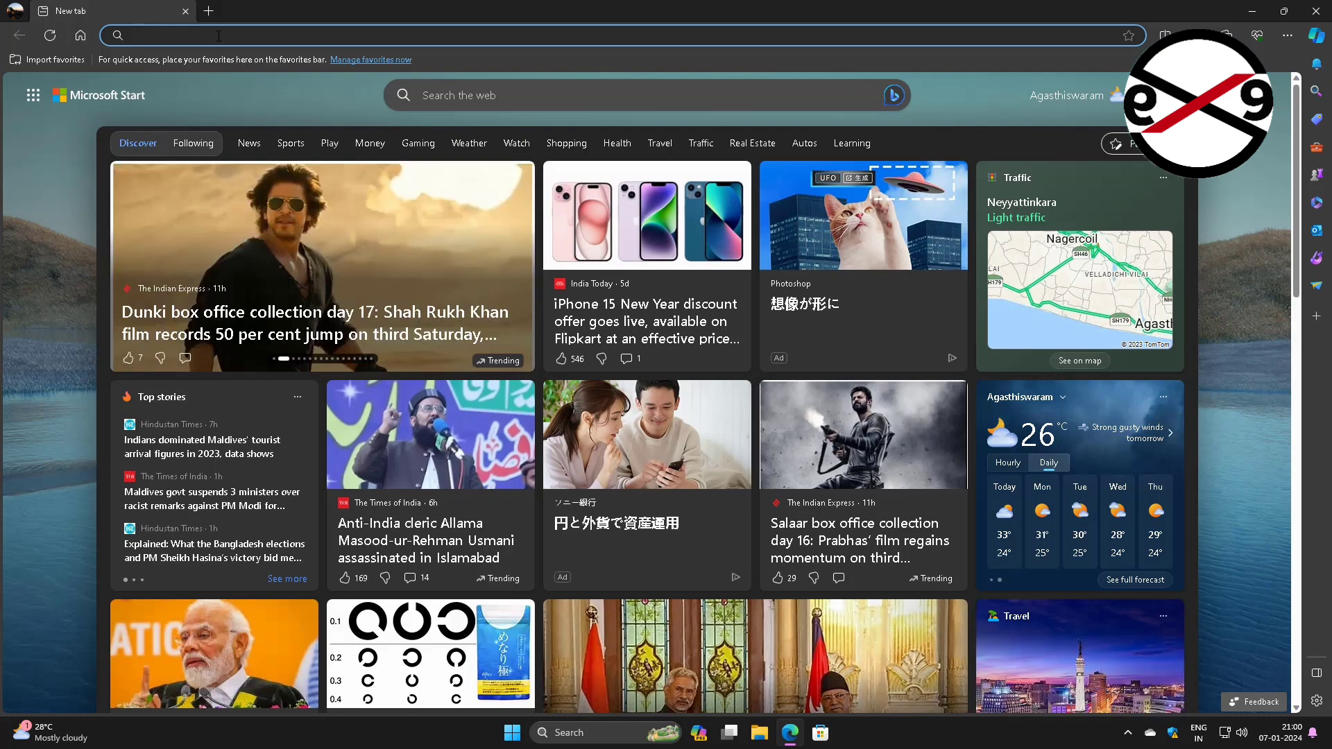
Step: Search the web for "intel rapid storage technology" and open Intel's driver installation page for 10th and 11th Gen platforms
type("int")
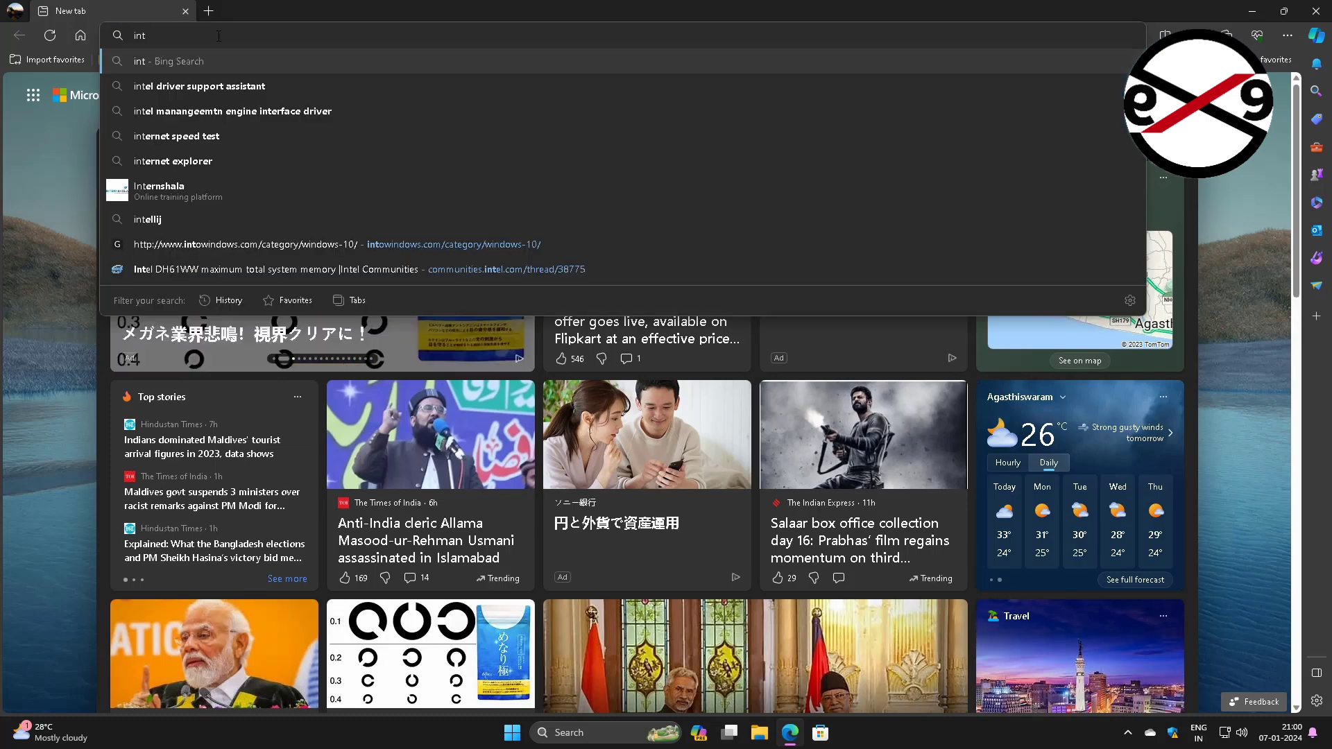
type("el rapid")
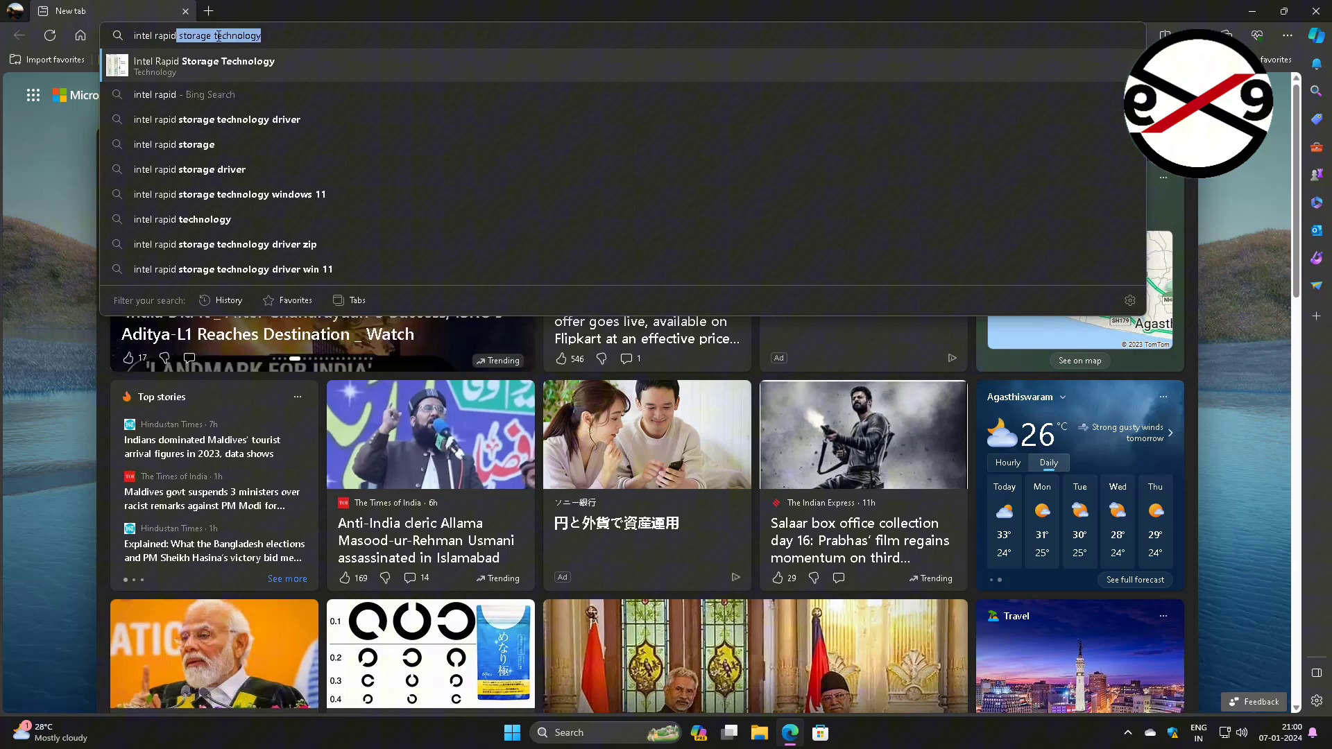
key("Return")
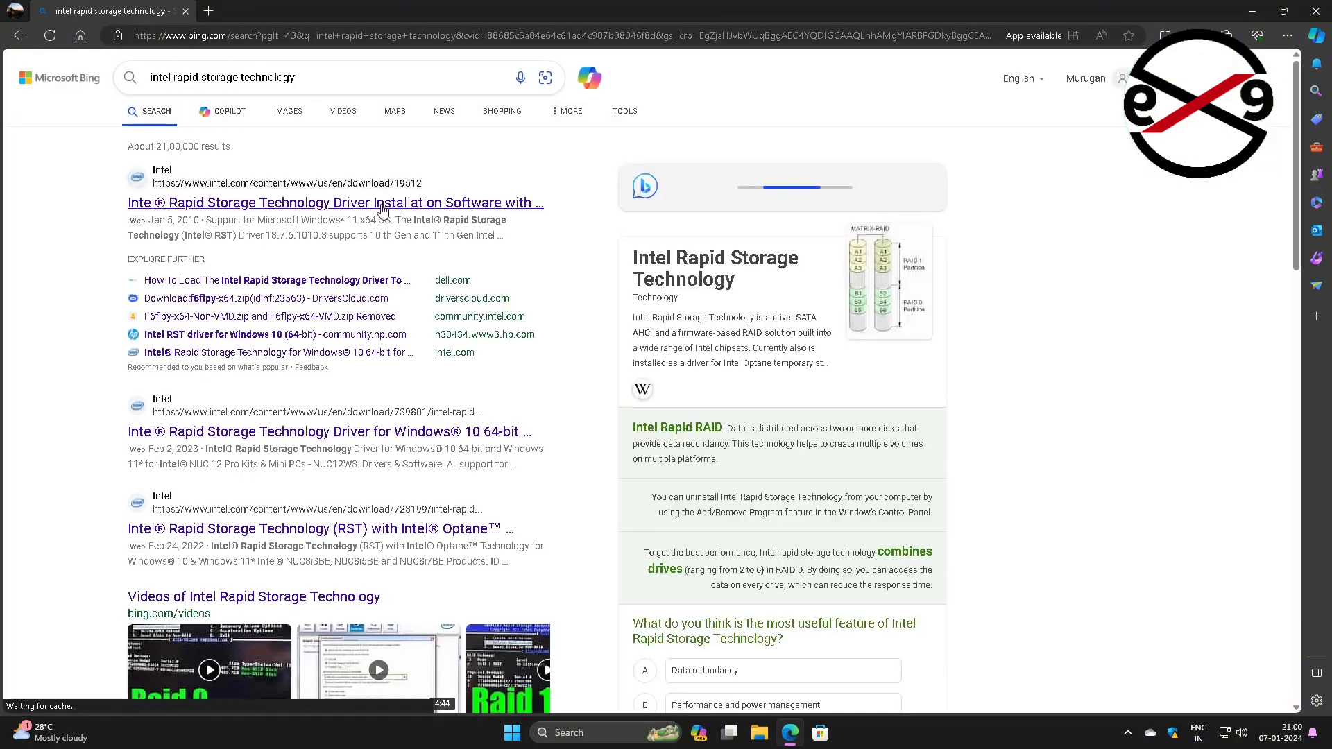
left_click(381, 203)
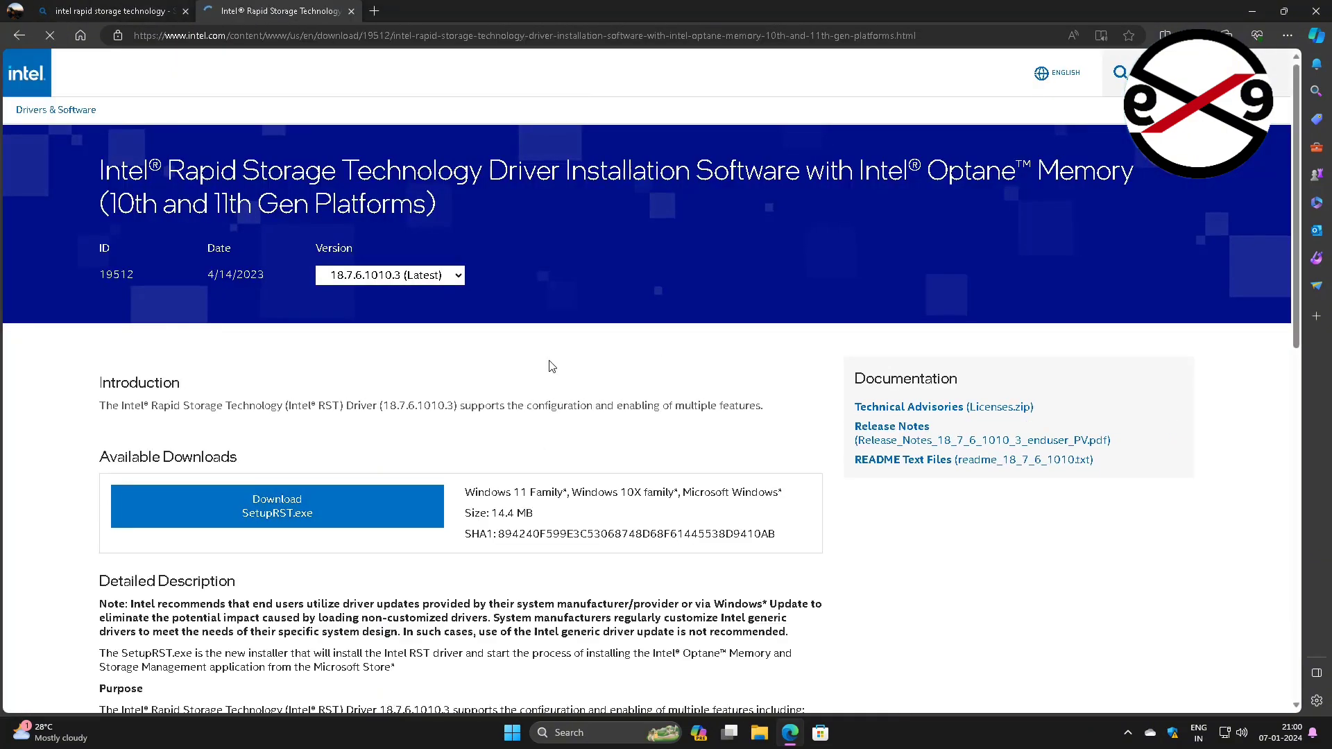
Step: Download SetupRST.exe from Intel's driver page and show it in the Downloads folder in File Explorer
scroll(541, 425, "down", 1)
scroll(539, 431, "down", 1)
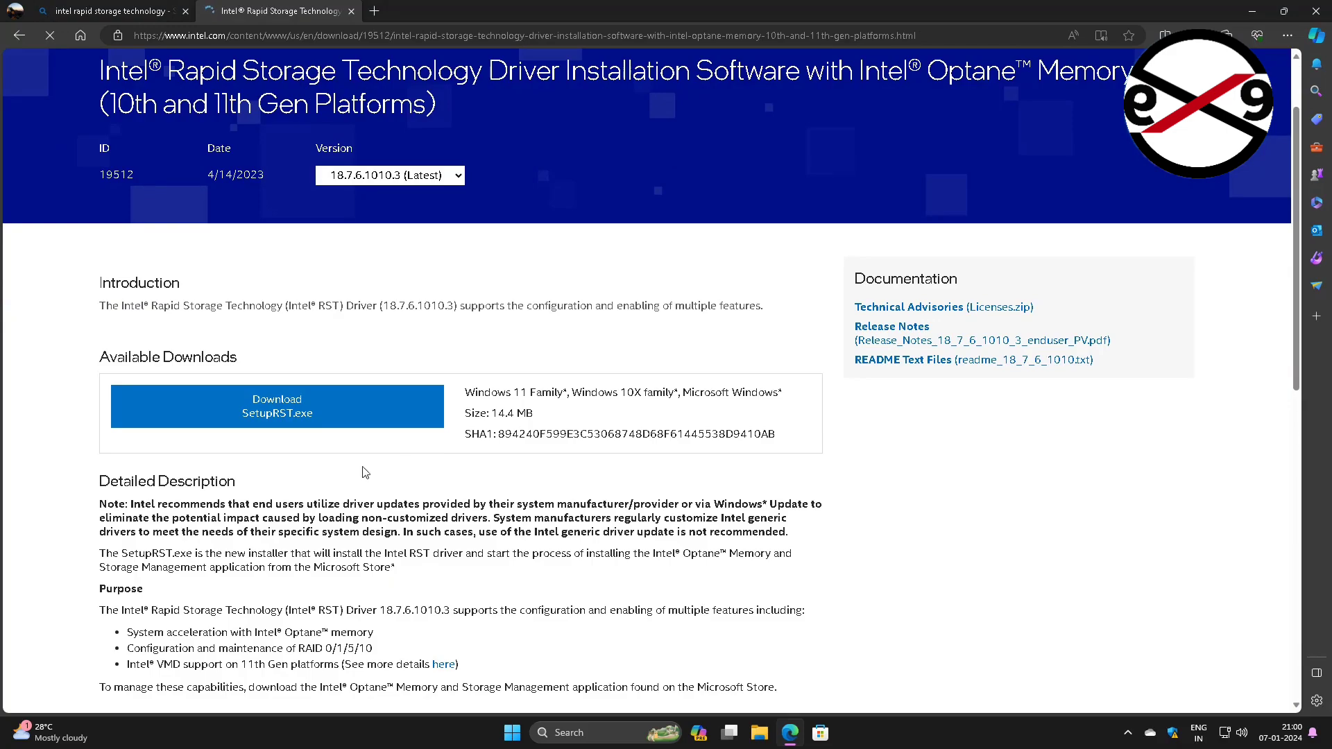
scroll(365, 473, "down", 10)
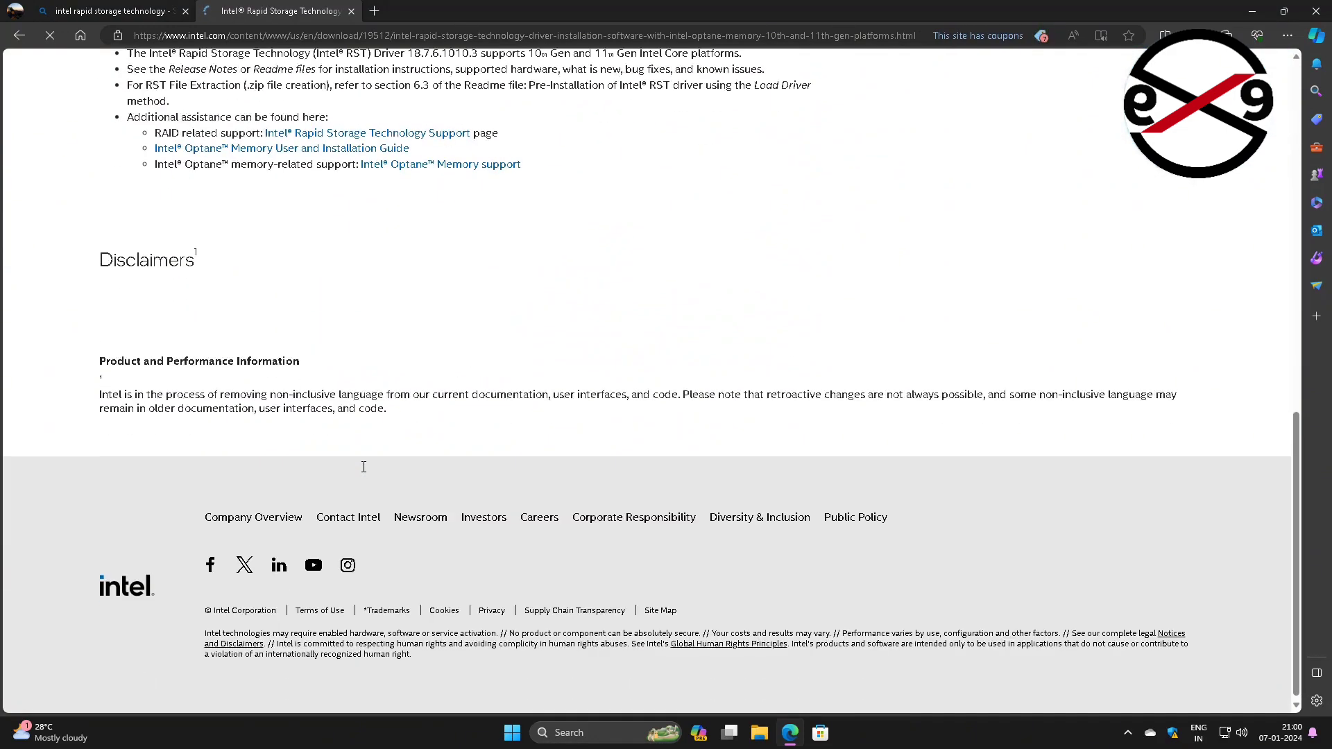
scroll(363, 469, "up", 6)
scroll(363, 468, "up", 5)
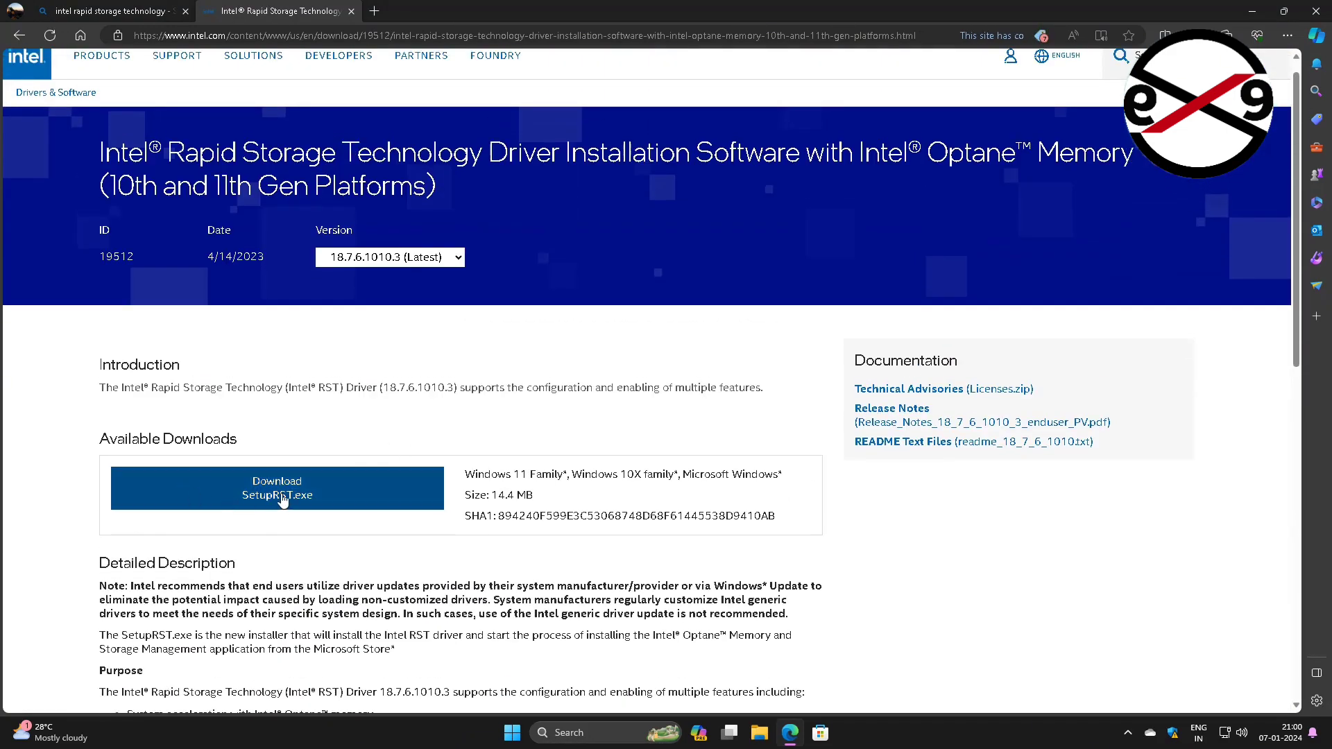
left_click(291, 500)
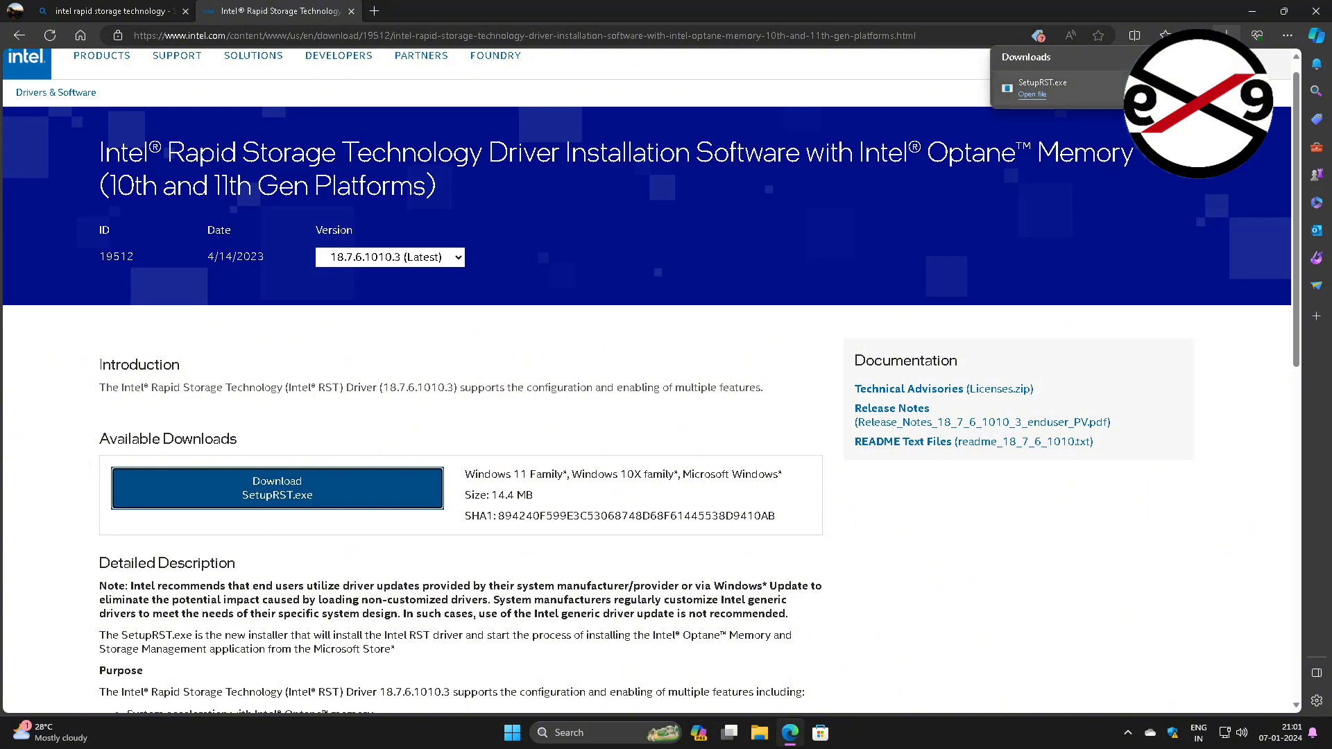
key("super+e")
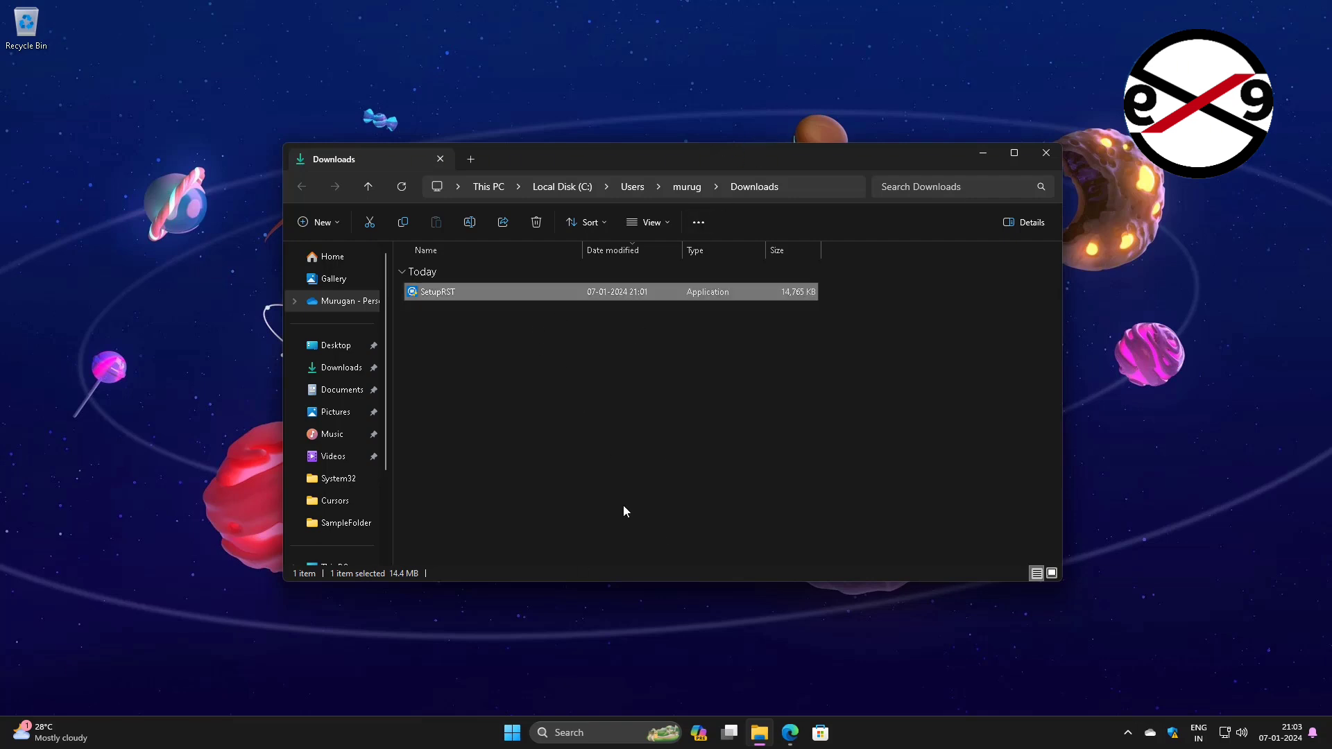
left_click(527, 512)
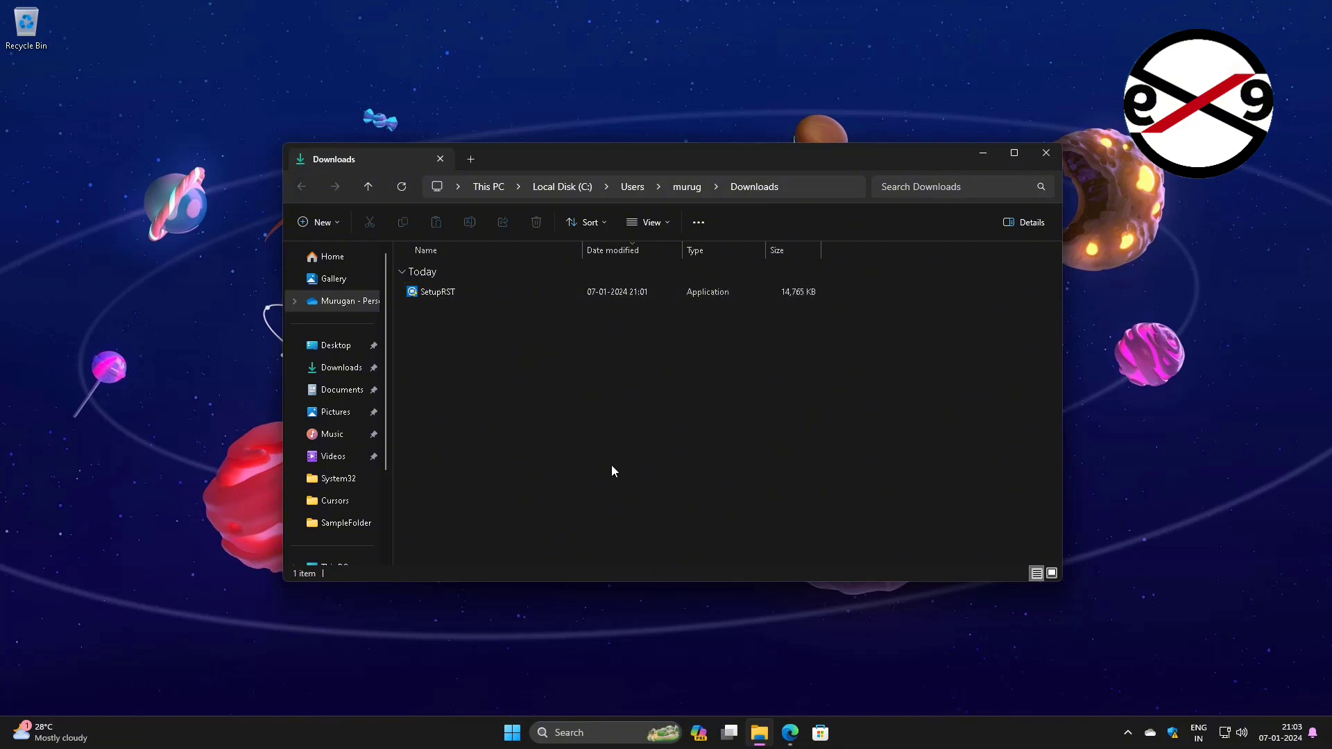
Step: Launch Windows PowerShell as administrator and move its window clear of the SetupRST file in the Downloads folder
left_click(583, 734)
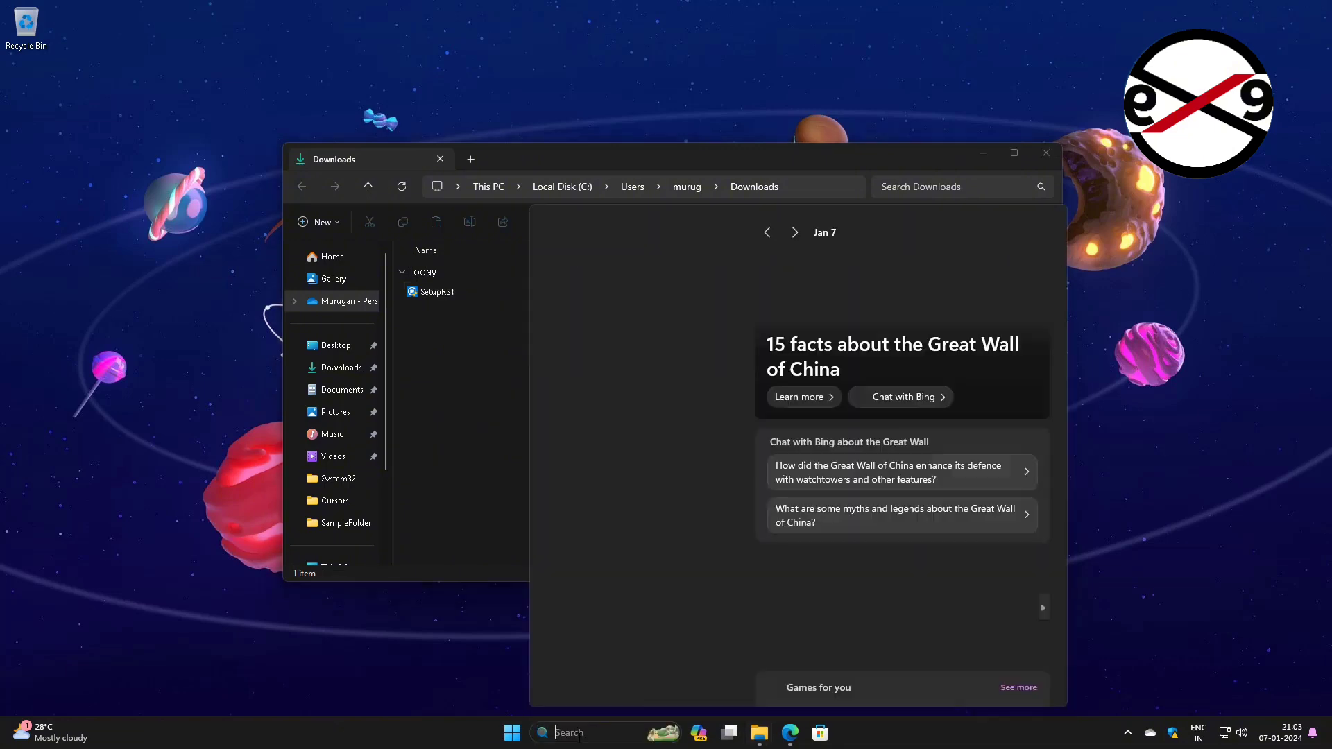
type("powershell")
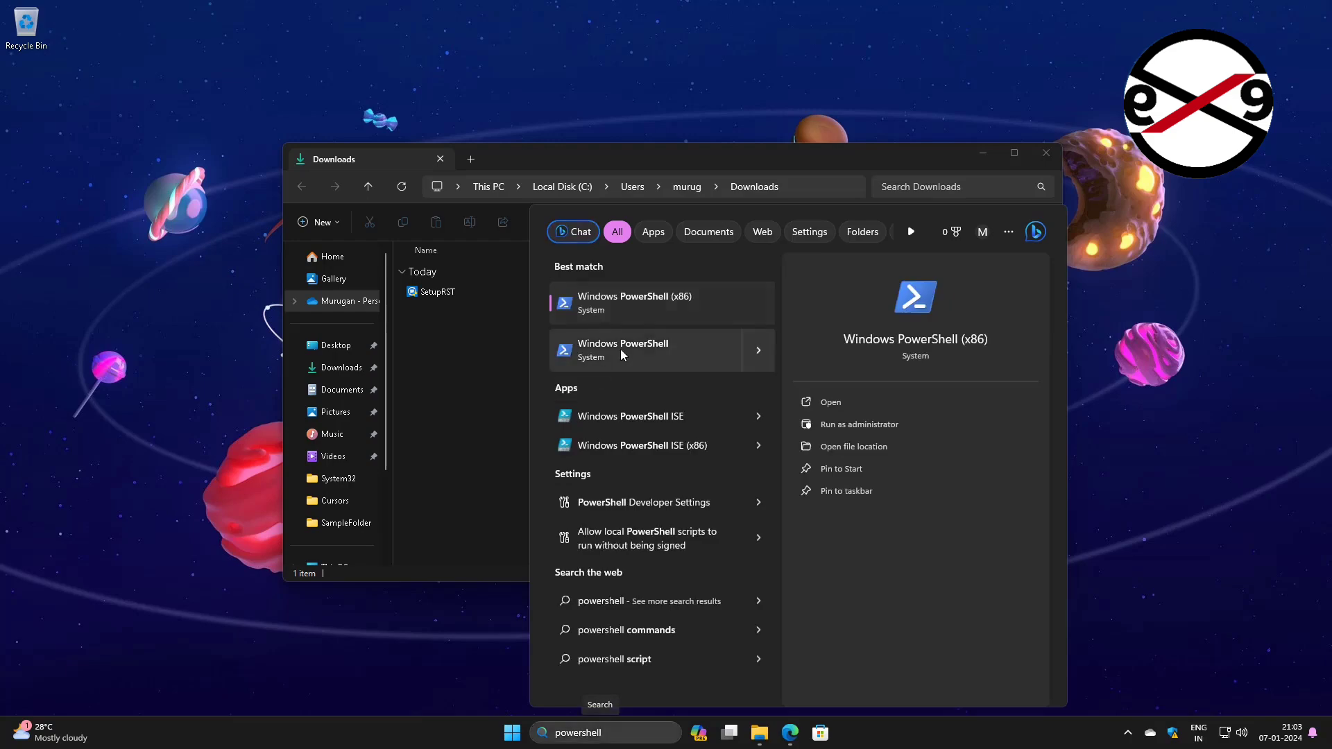
right_click(621, 348)
left_click(649, 367)
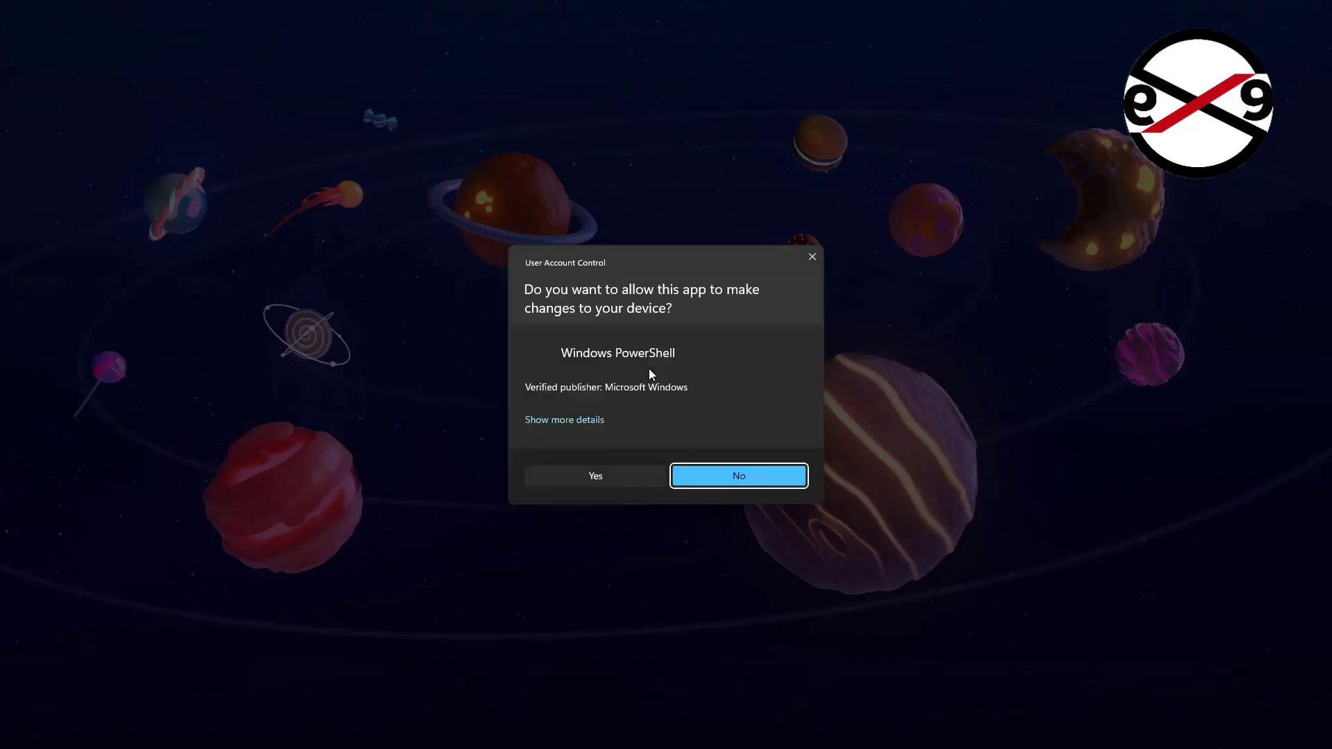
left_click(616, 468)
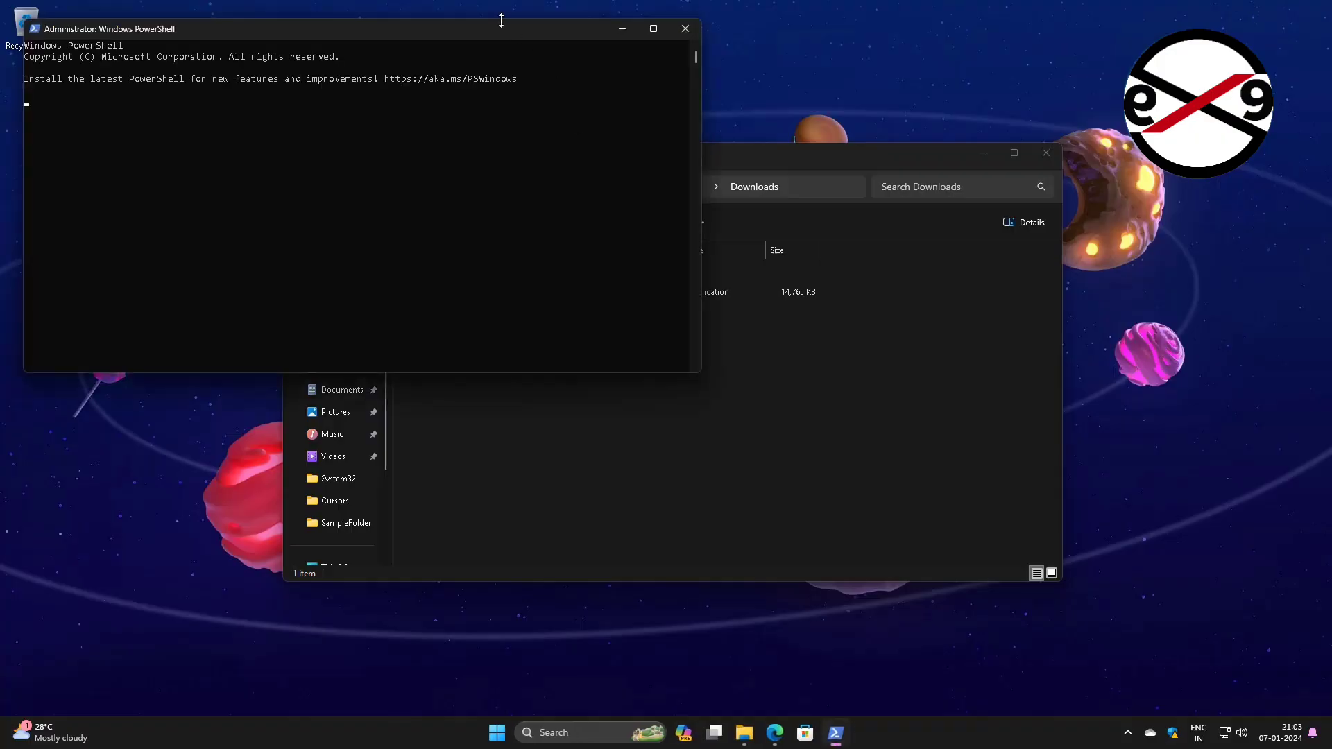
left_click_drag(472, 33, 742, 355)
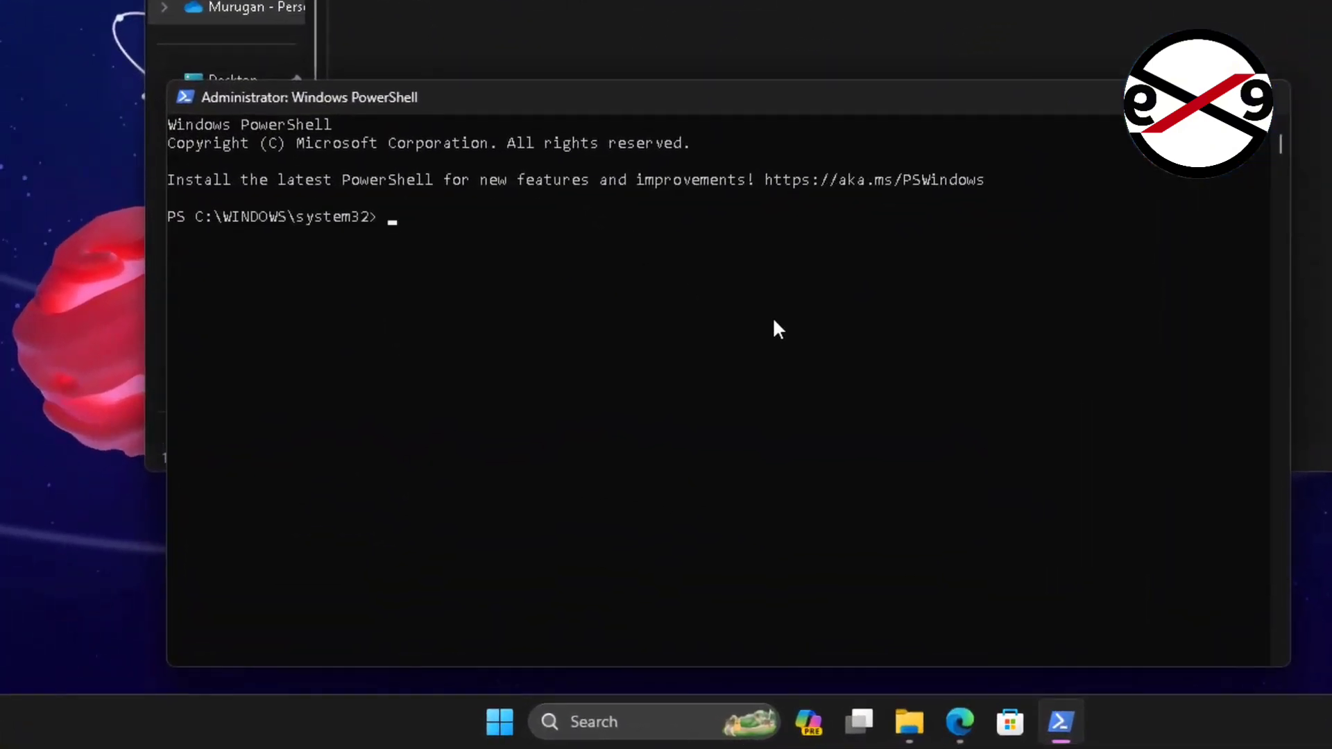
Step: Change the PowerShell working directory to the downloads folder of the user's profile with cd
type("cd \\")
type("users\\murug\\")
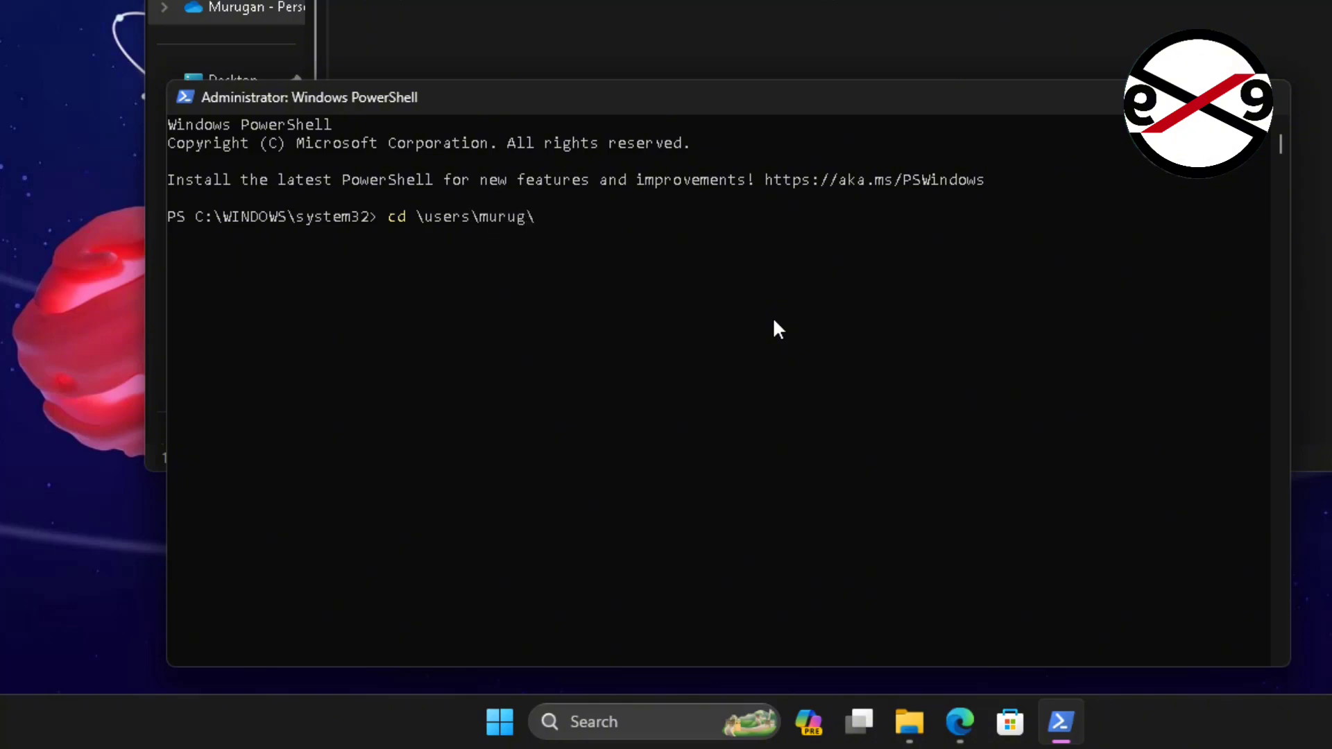
type("downloads> ")
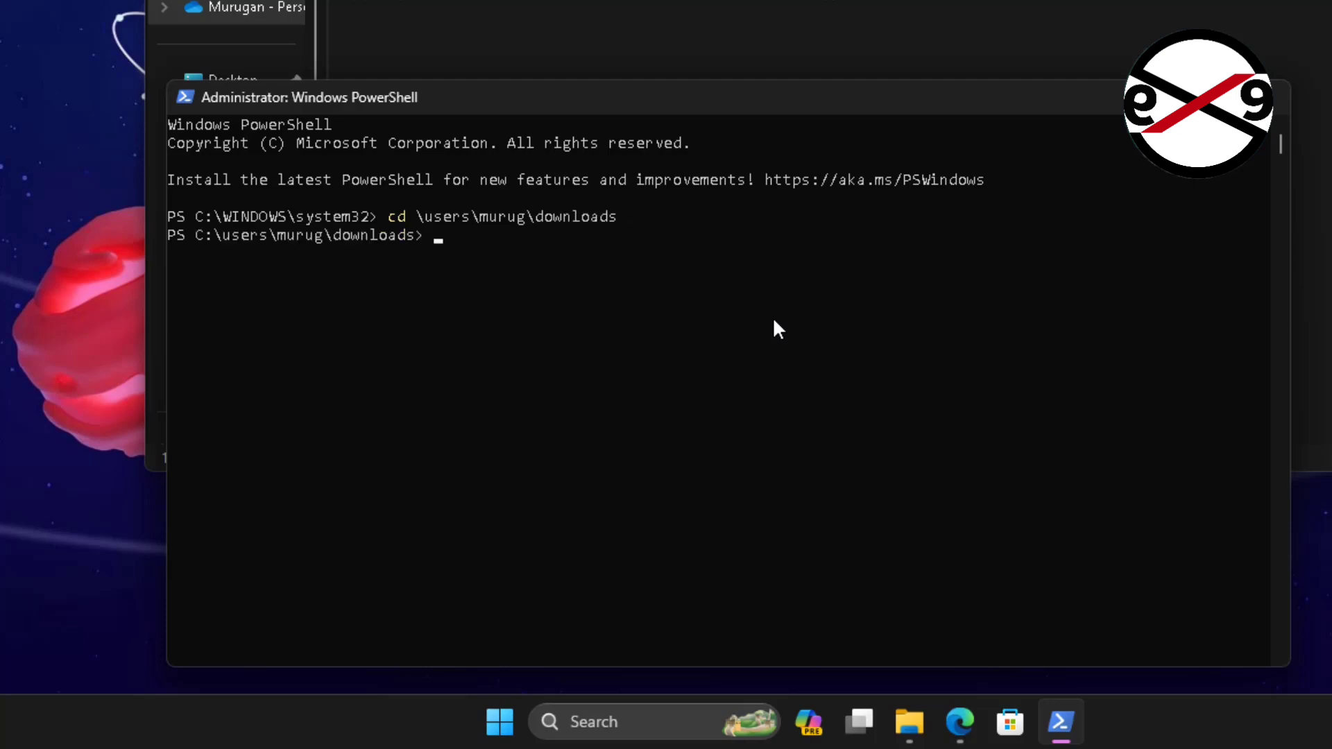
Step: Extract the drivers from the installer by running ./setupRST.exe -extractdrivers setupRST_extracted
type("./setupRST.exe")
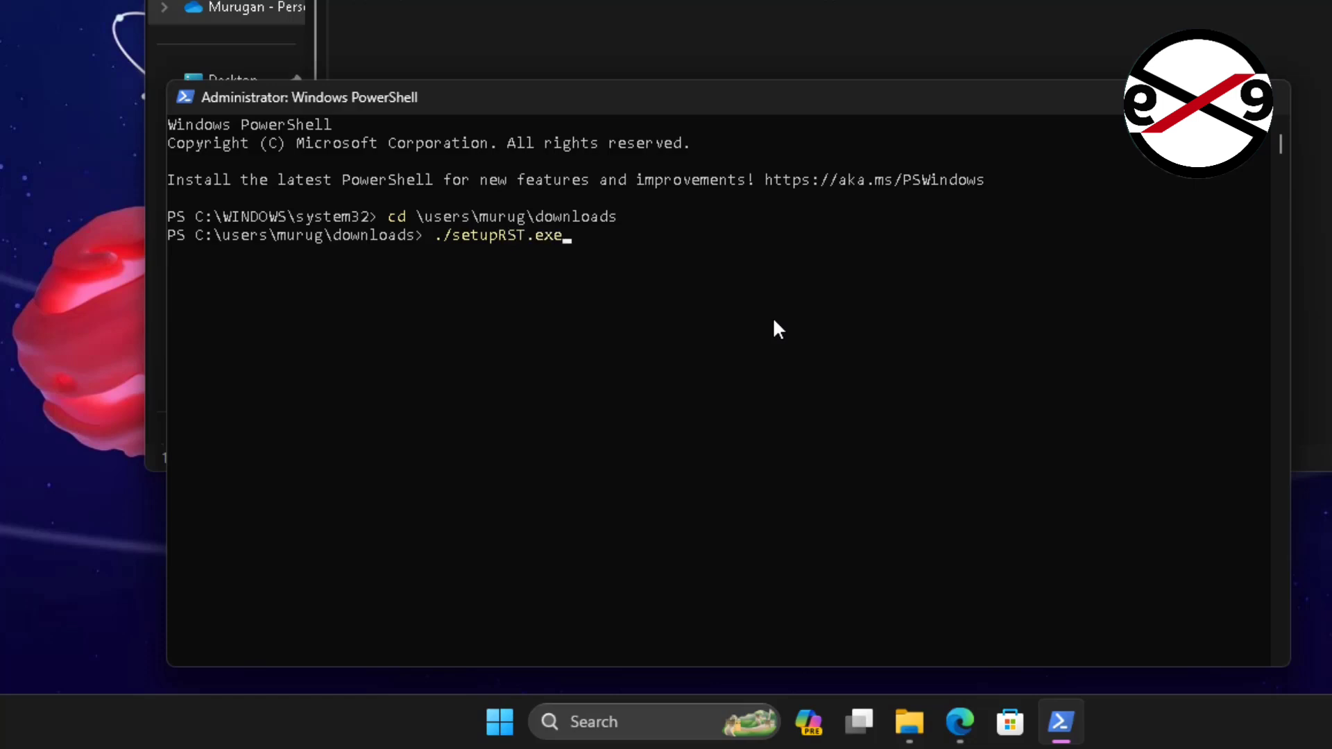
type(" -extractdrivers")
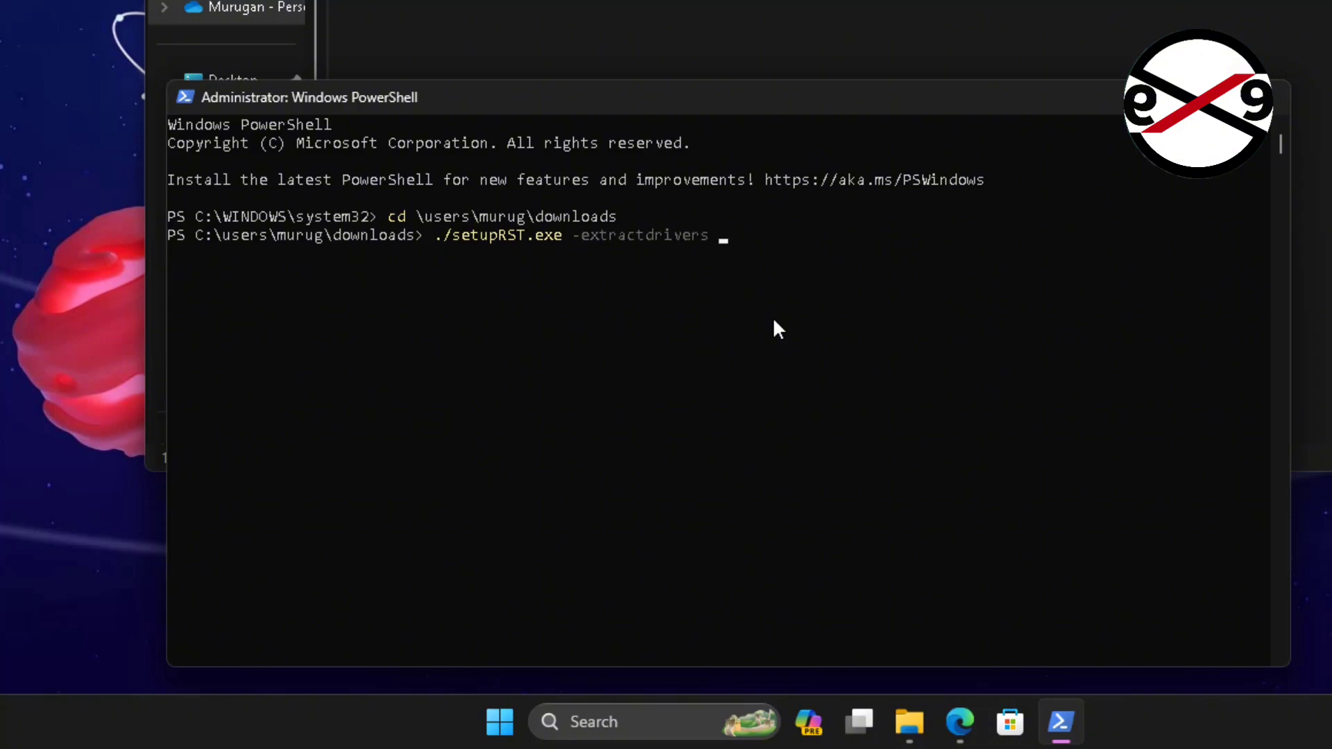
type(" setupRST_extracted")
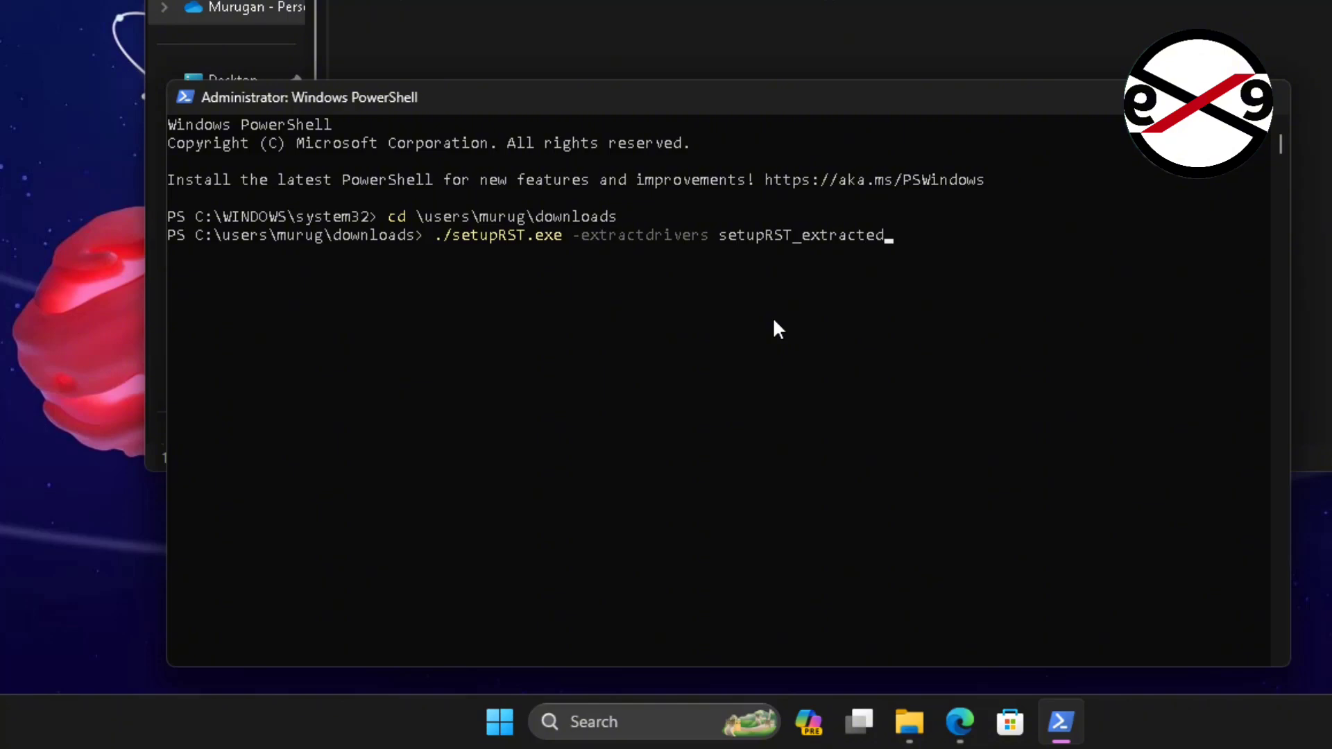
key("Return")
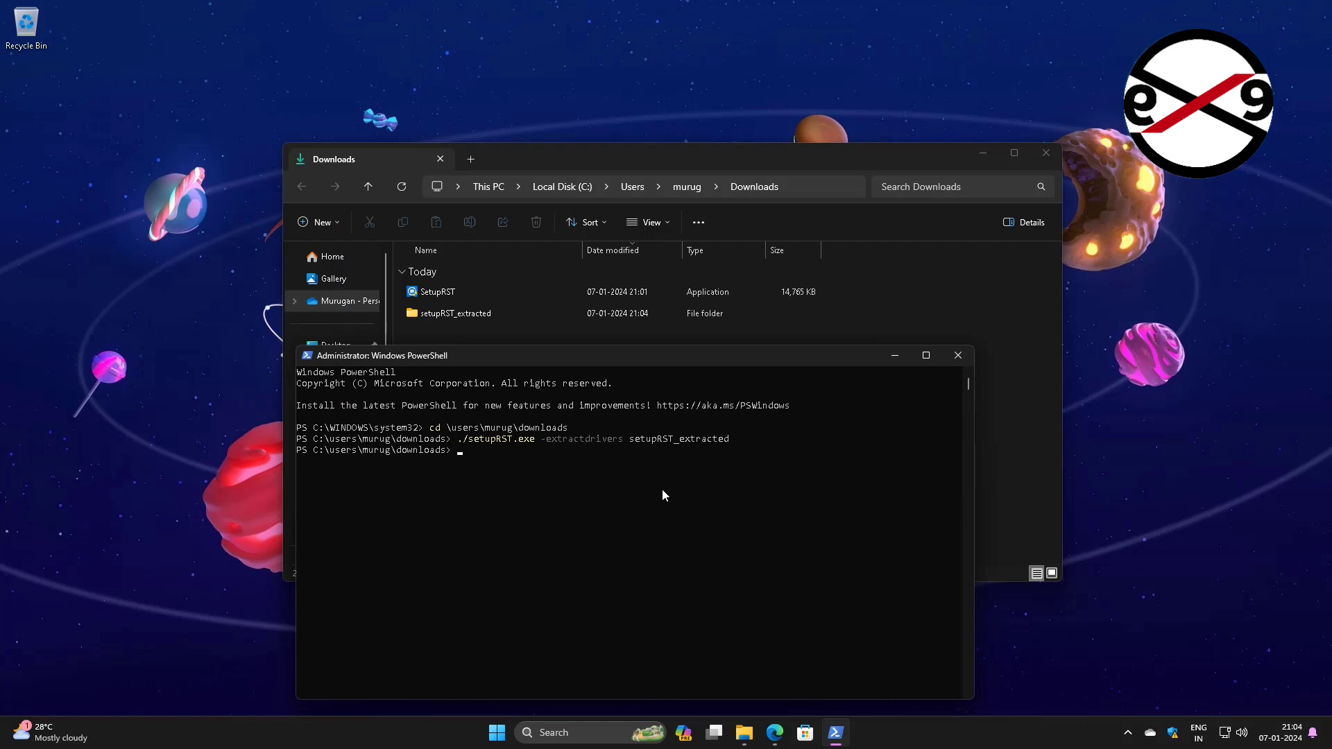
Step: Open the setupRST_extracted folder in File Explorer and go through production, Windows10-x64 and 15063 to the Drivers folder
left_click(467, 319)
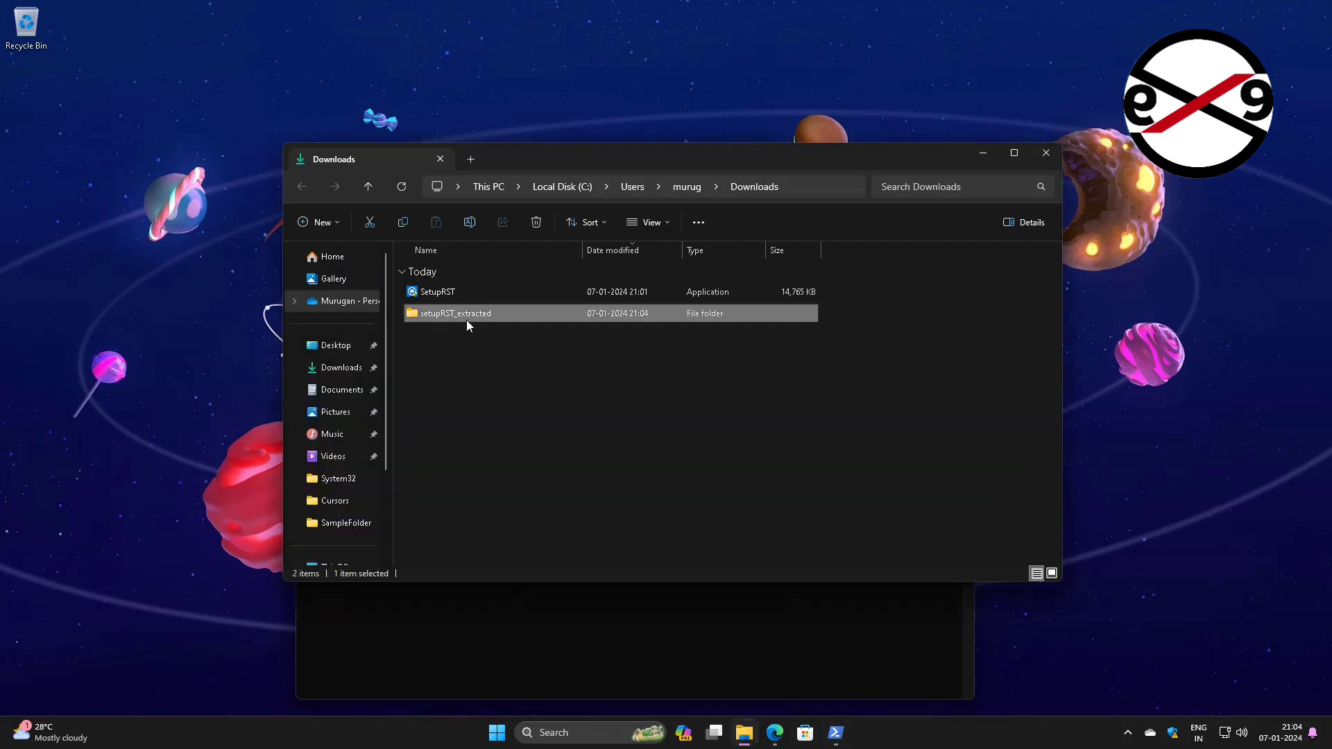
double_click(470, 313)
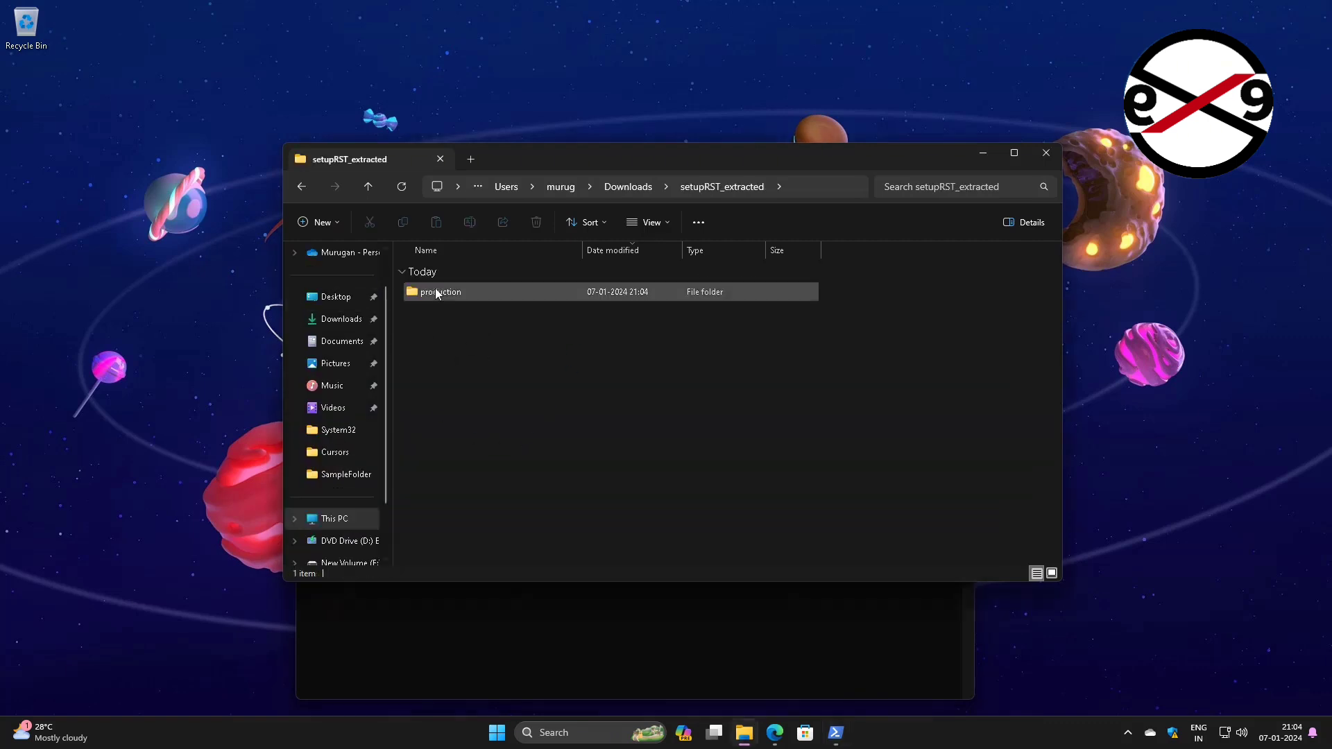
double_click(437, 294)
double_click(454, 294)
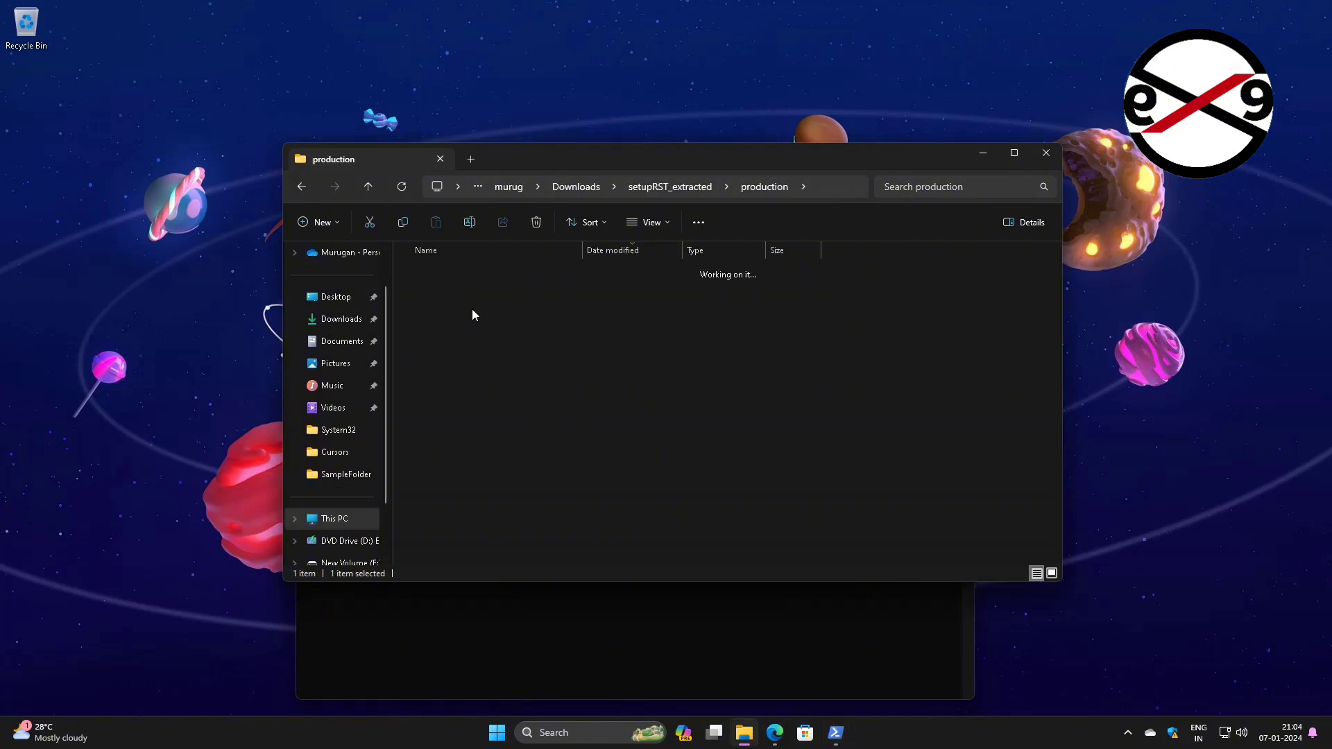
double_click(434, 295)
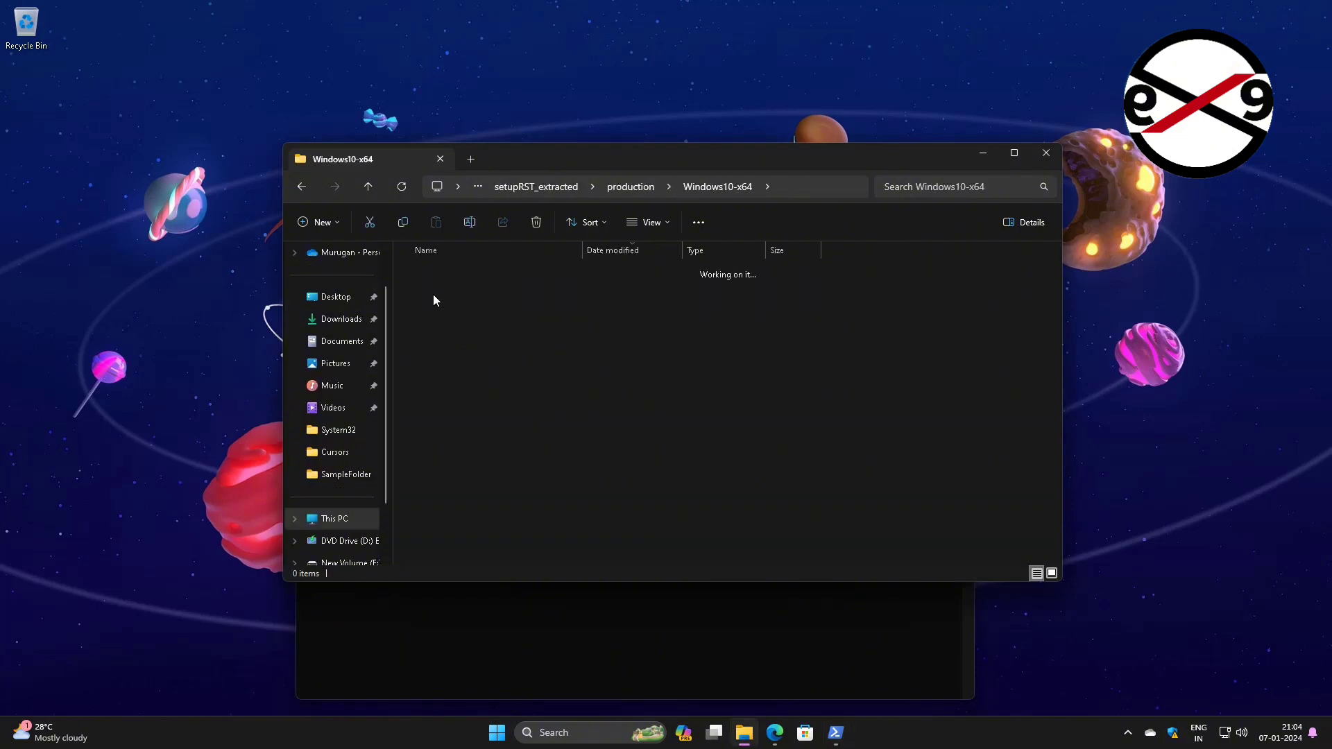
double_click(431, 294)
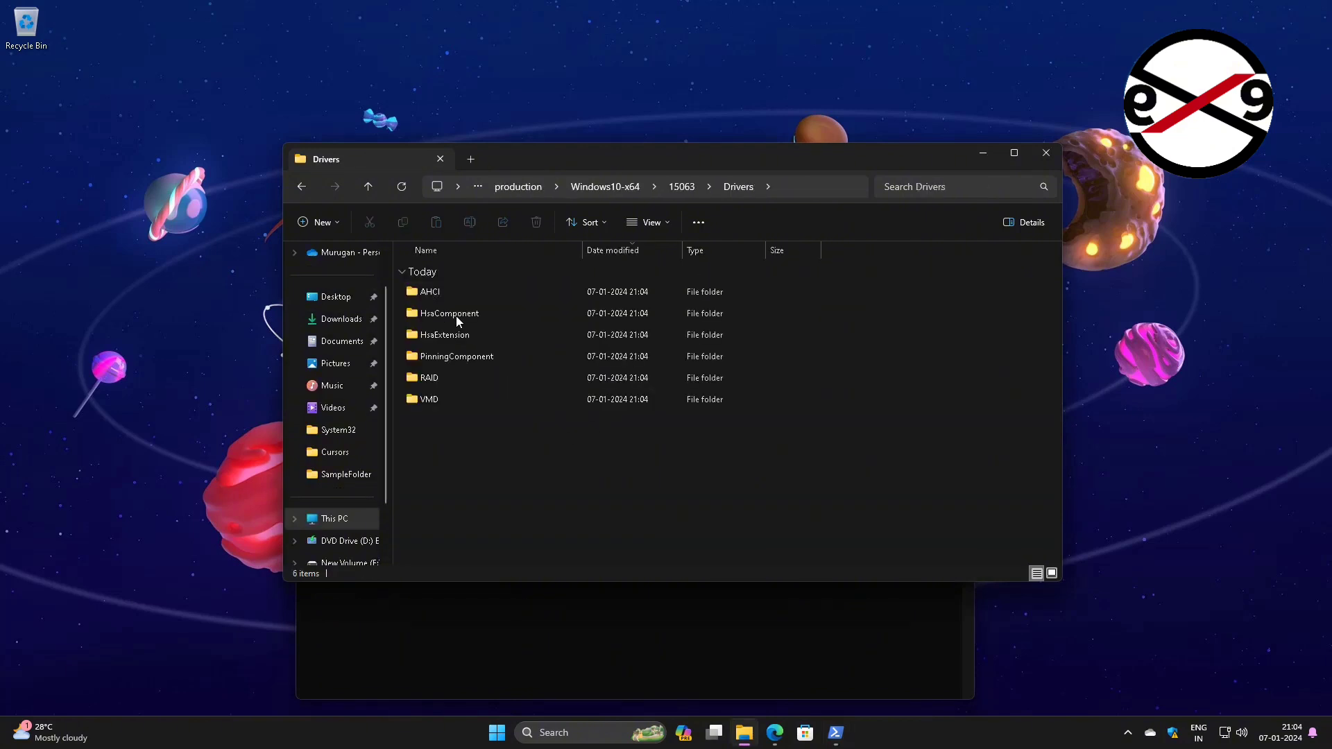
Step: Go back up from the Drivers folder to the Downloads folder
left_click(368, 187)
left_click(368, 187)
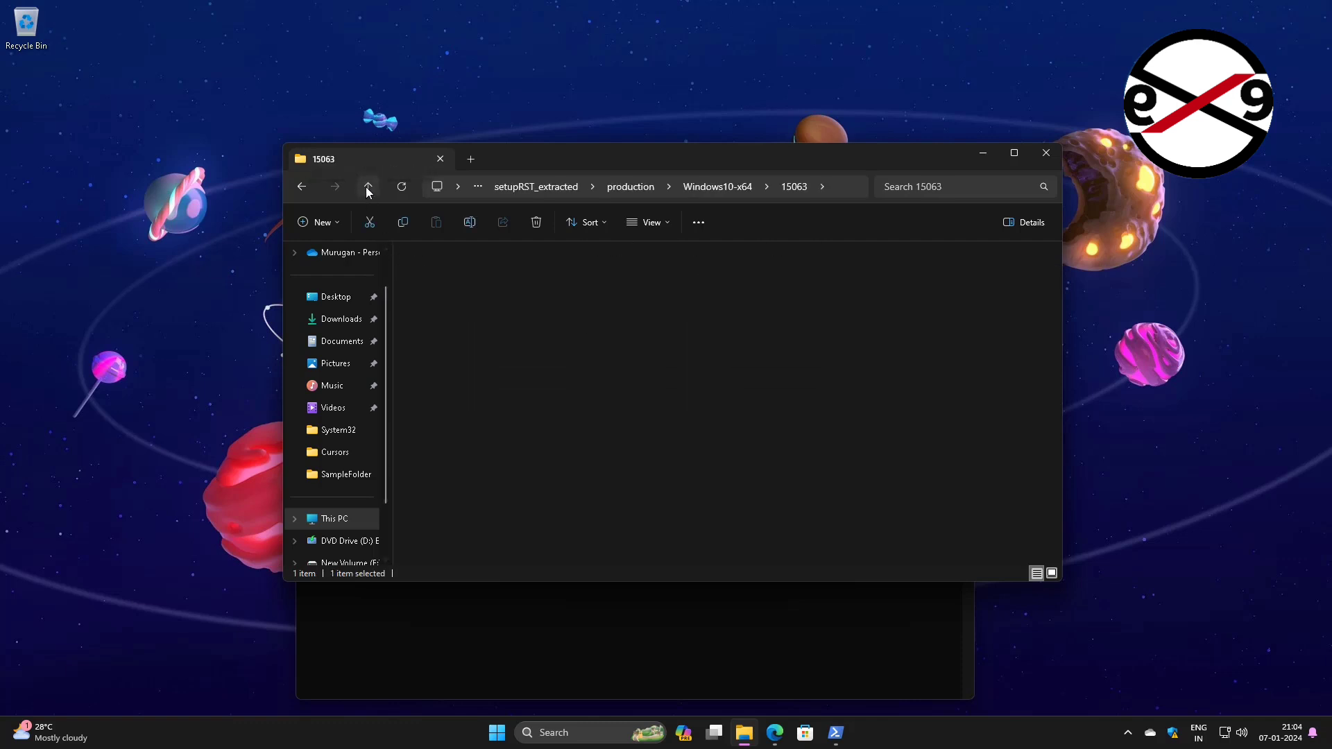
left_click(368, 187)
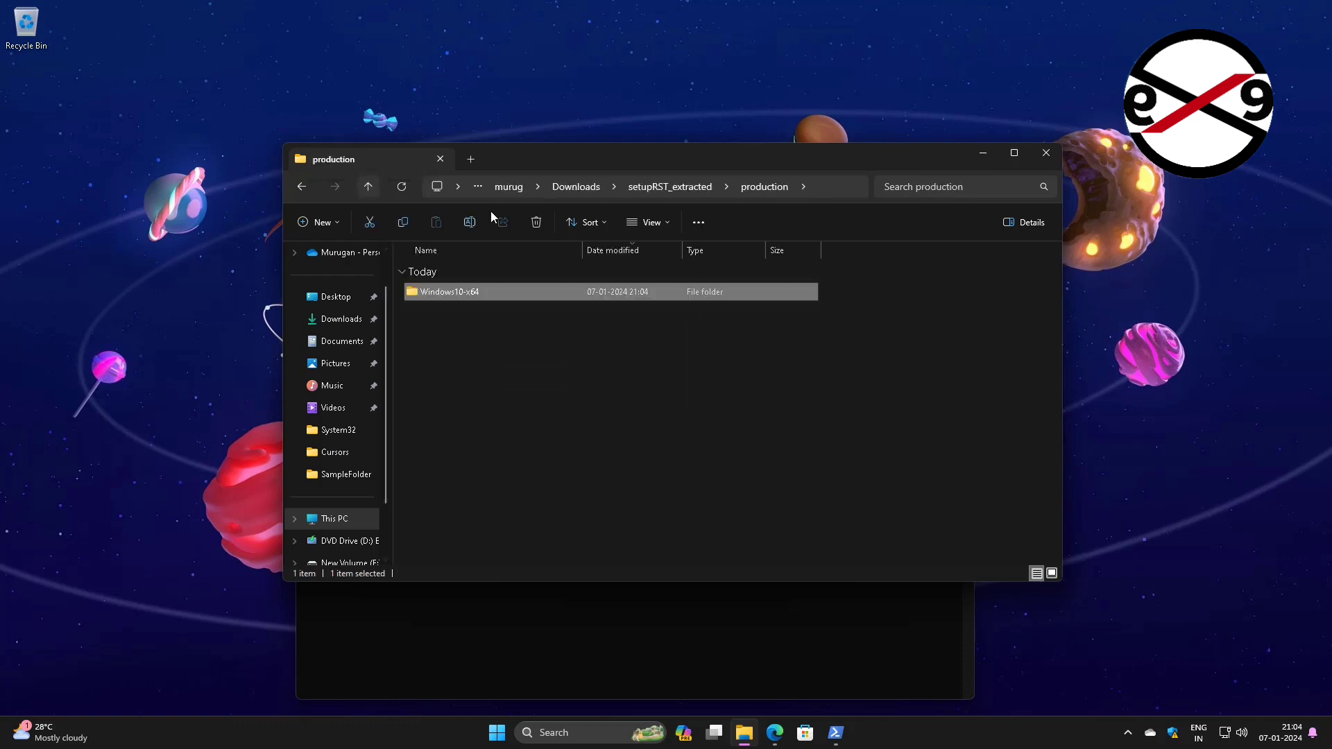
left_click(373, 186)
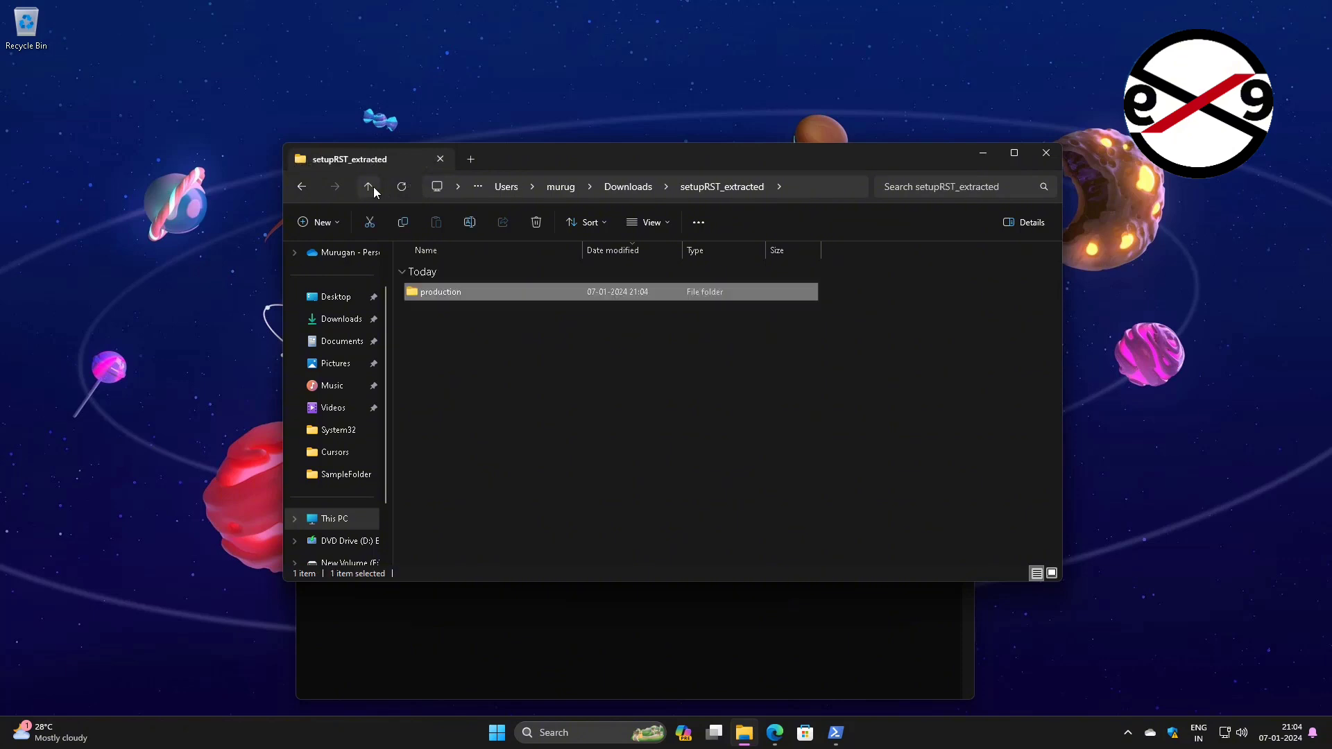
left_click(367, 188)
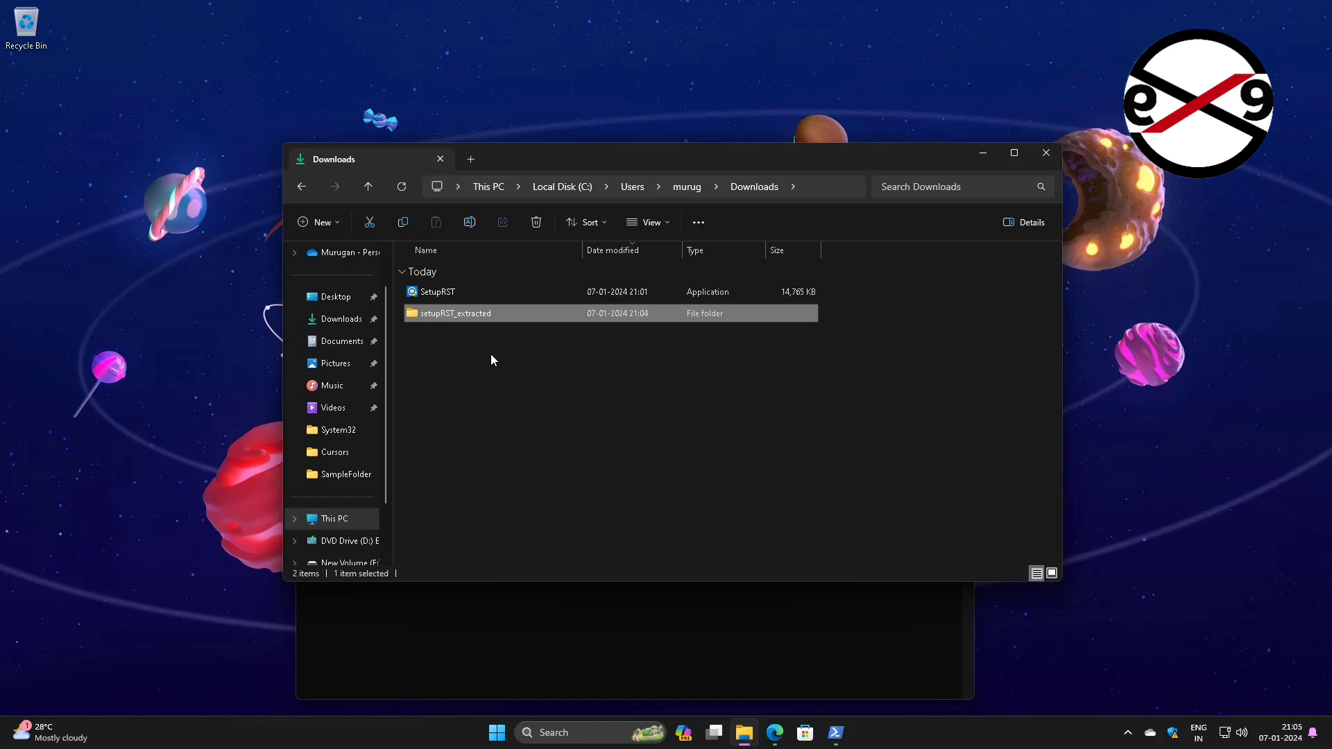
Step: Copy the setupRST_extracted folder from Downloads to the root of the ESD-ISO (F:) USB drive
right_click(567, 316)
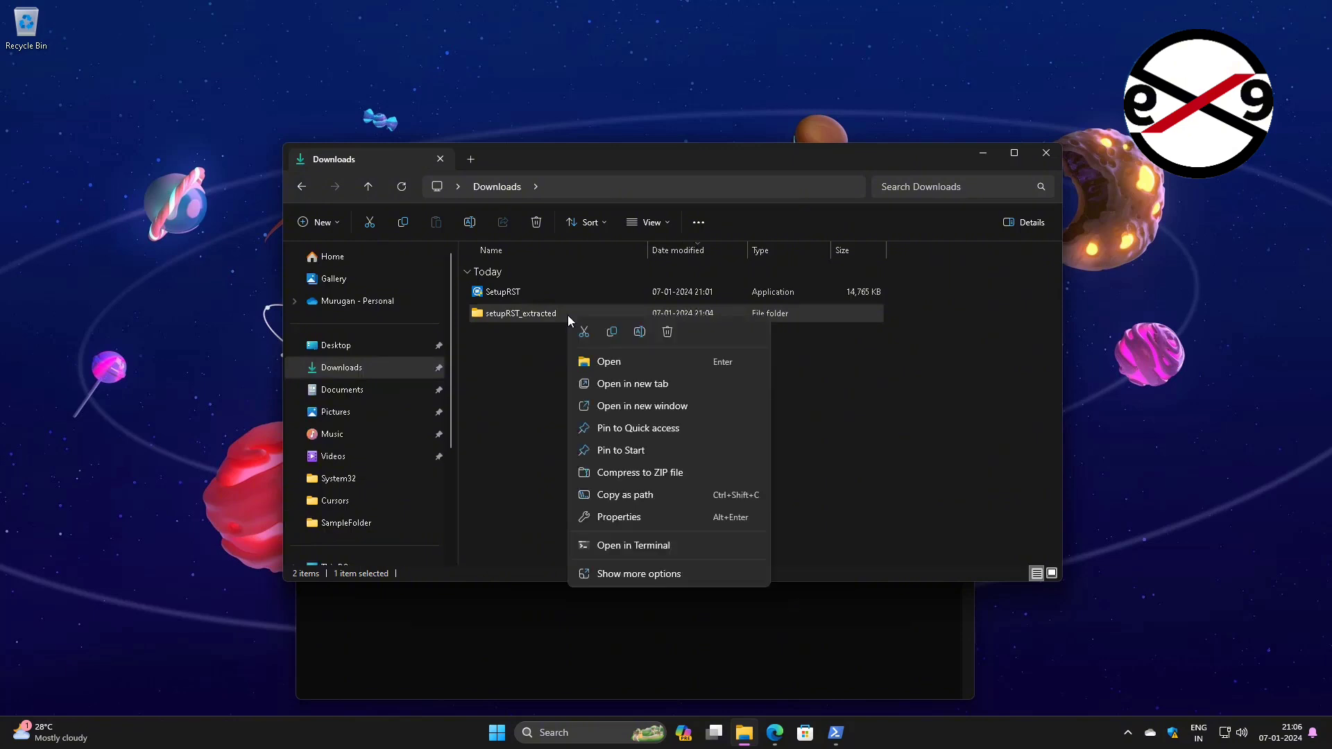
left_click(611, 331)
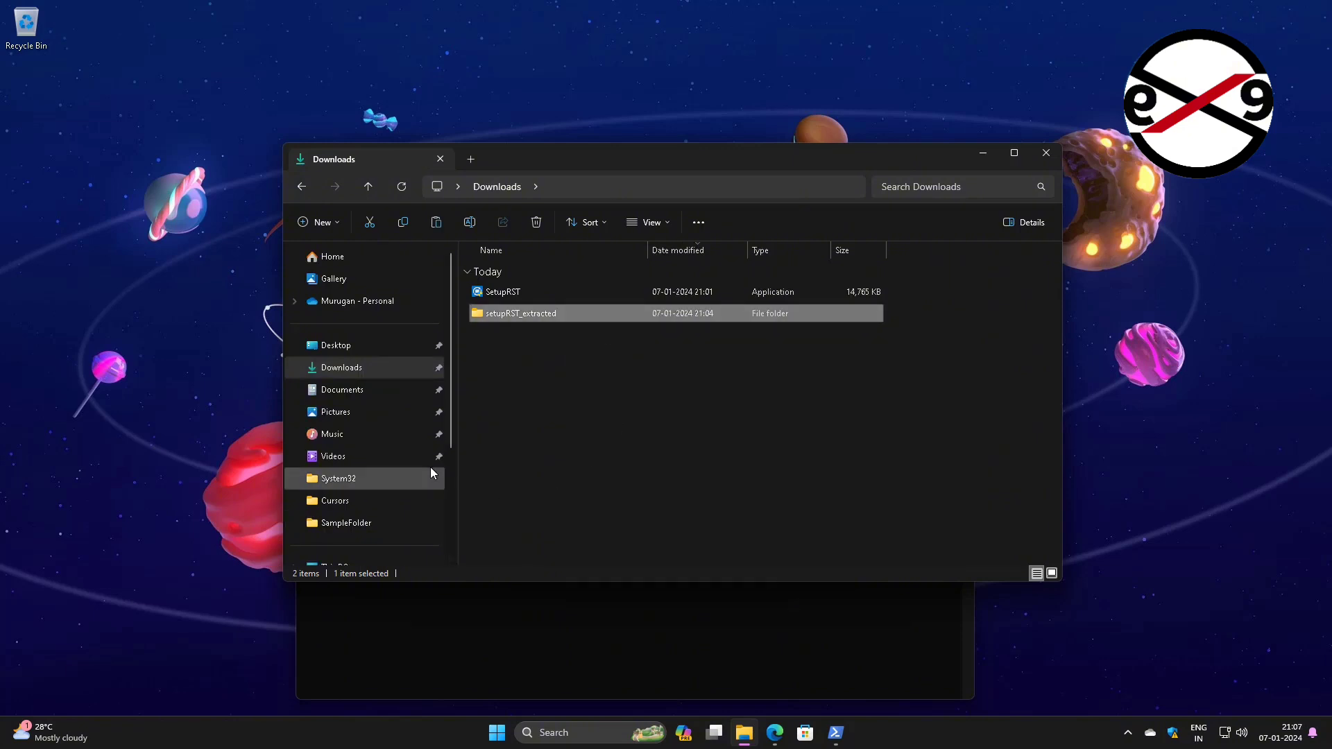
scroll(424, 466, "down", 2)
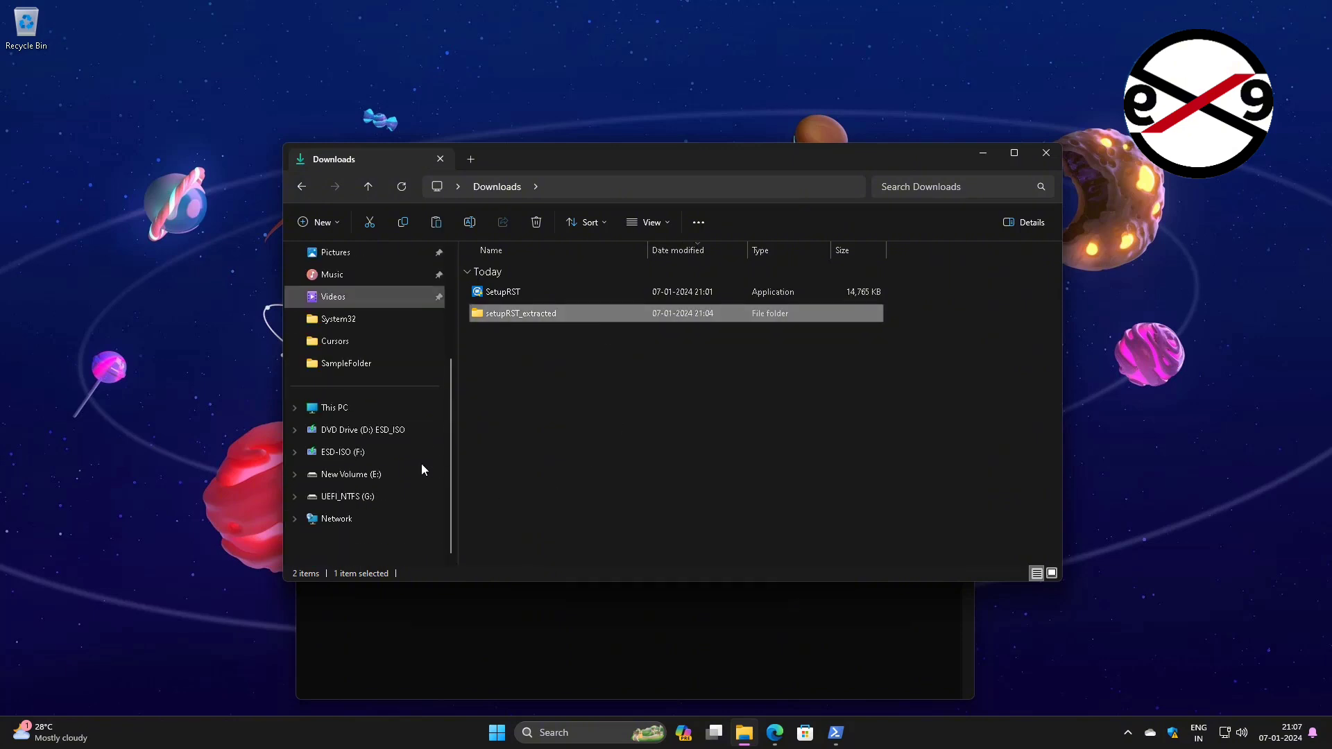
left_click(378, 453)
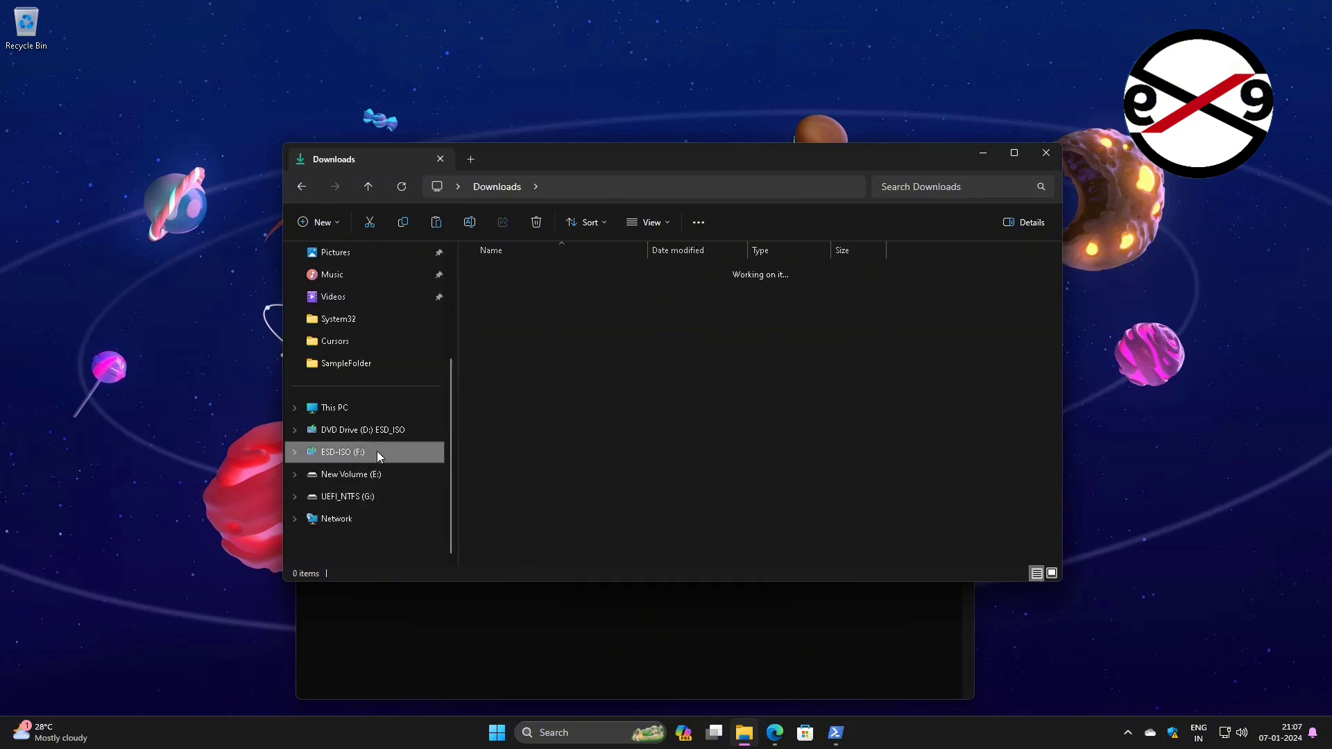
right_click(539, 481)
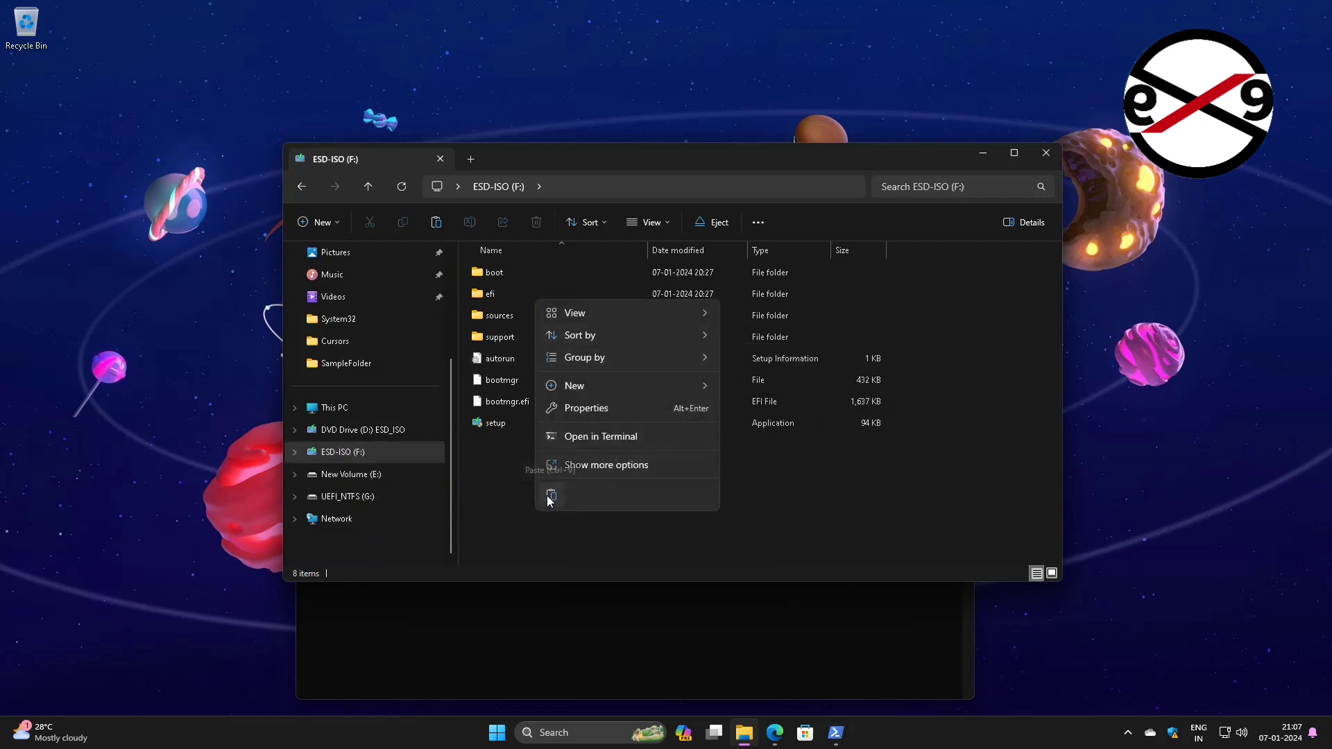
left_click(551, 496)
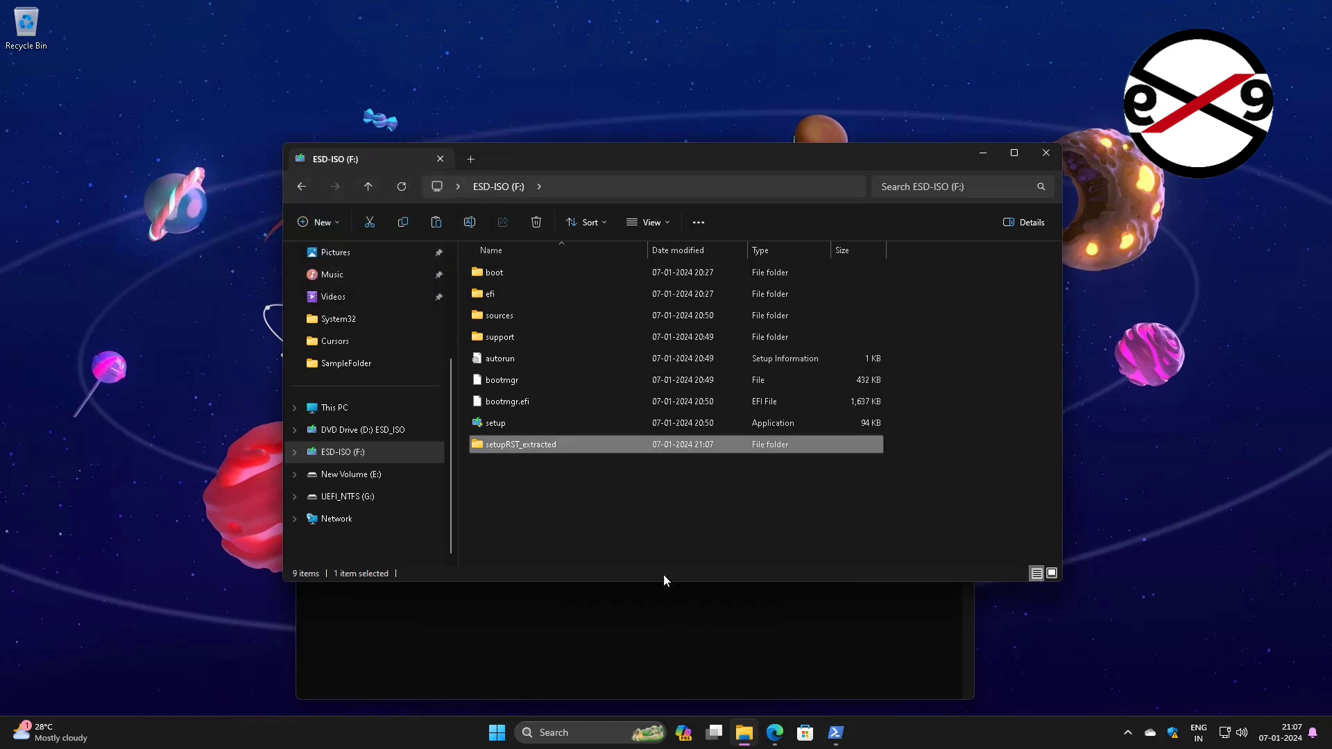
Step: Check the contents of the copied setupRST_extracted folder on the USB drive and close the File Explorer and PowerShell windows
double_click(555, 443)
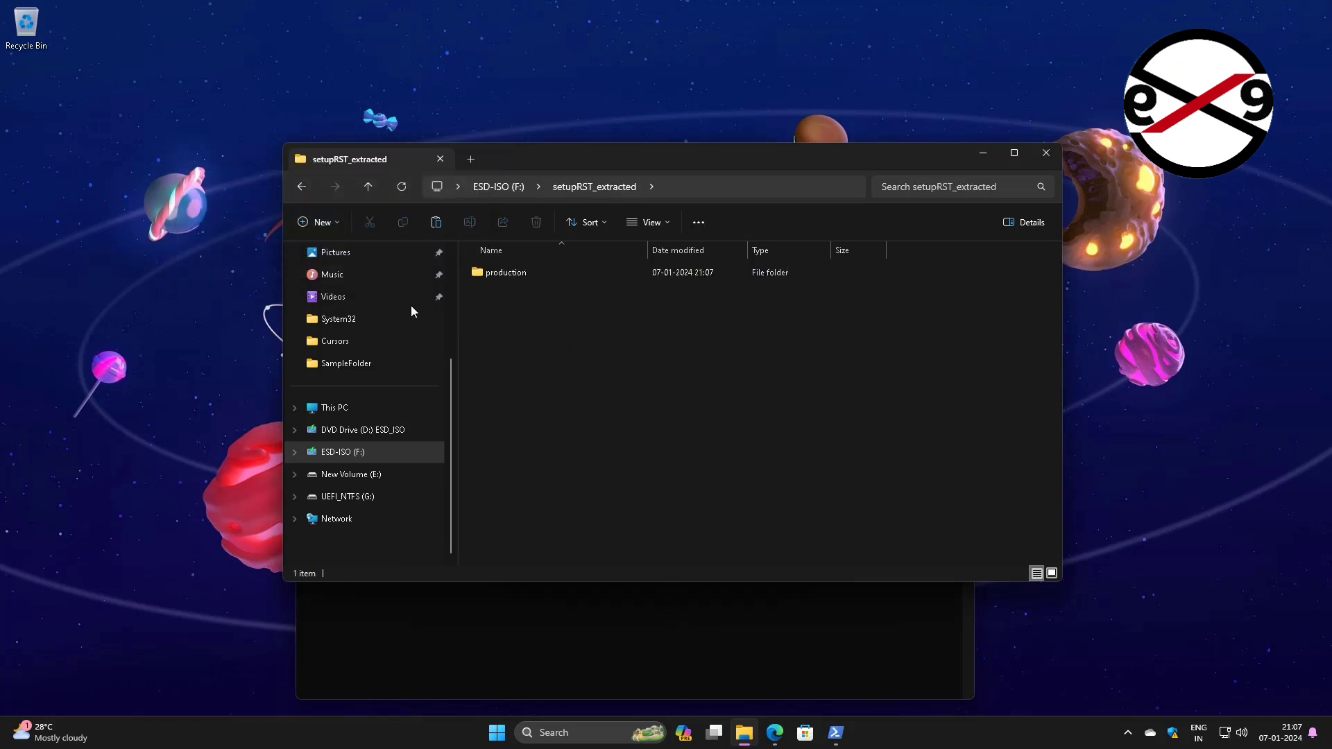
left_click(301, 189)
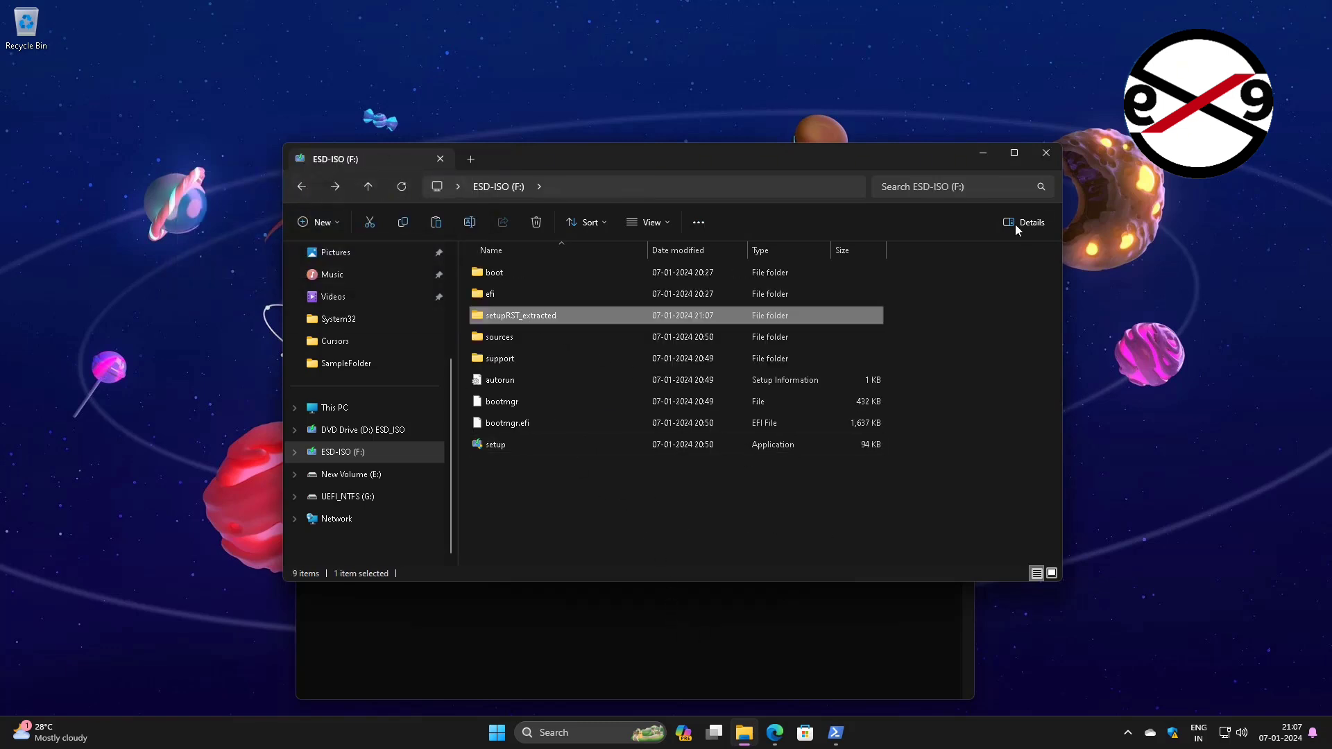
left_click(1044, 154)
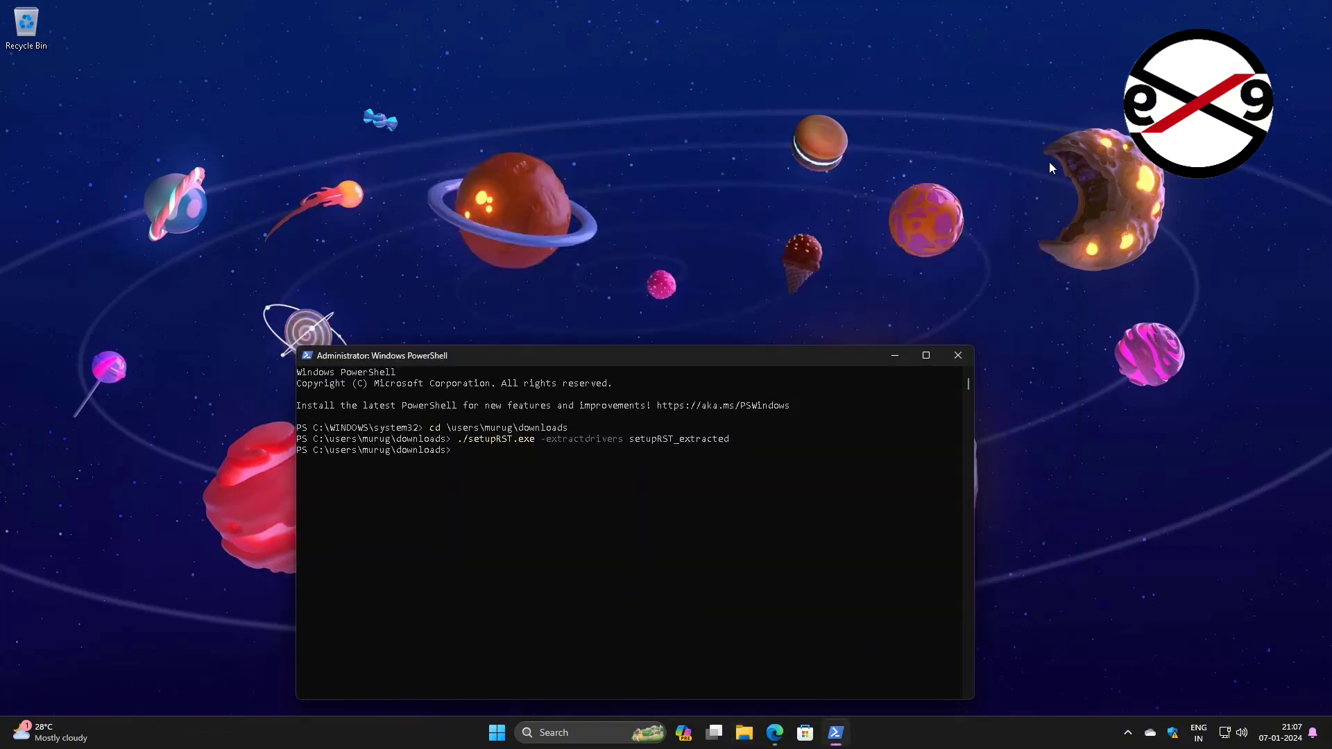
left_click(955, 356)
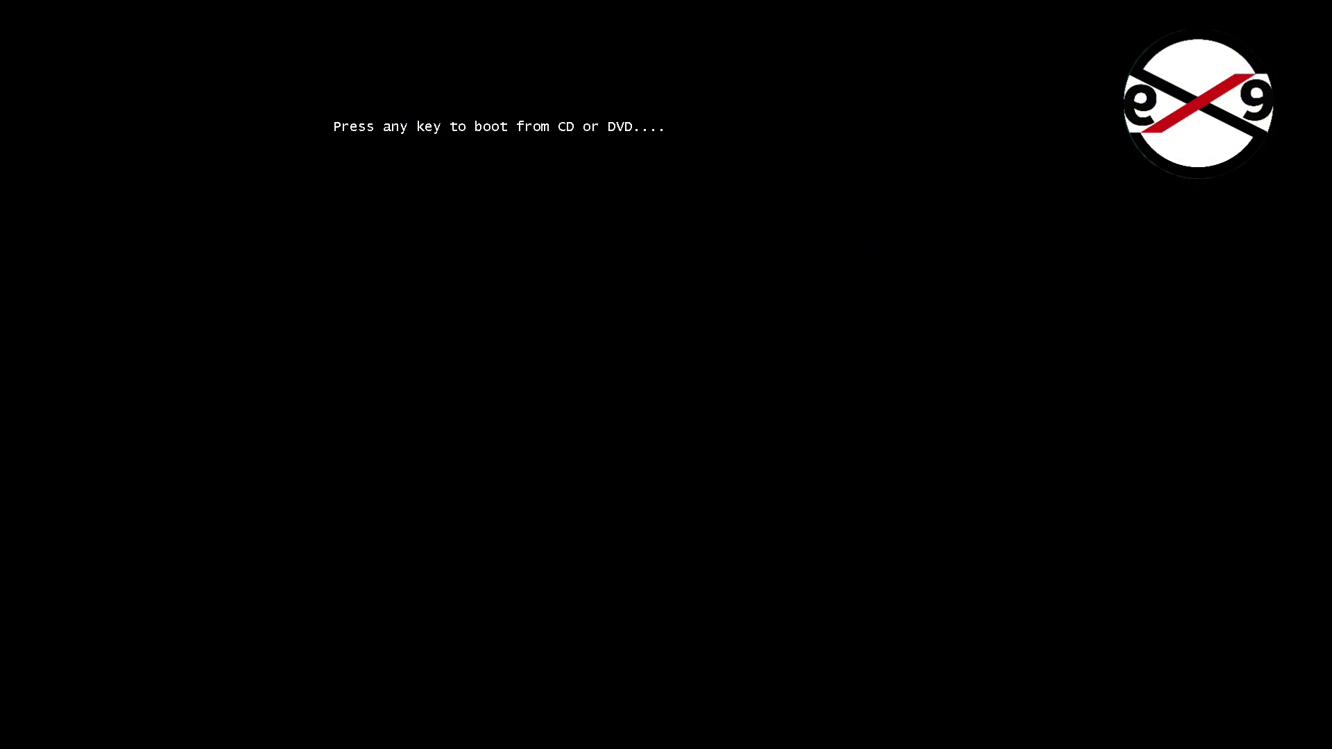
Step: Boot from the installation media and start the Windows installation with the default language settings and without a product key
key("Return")
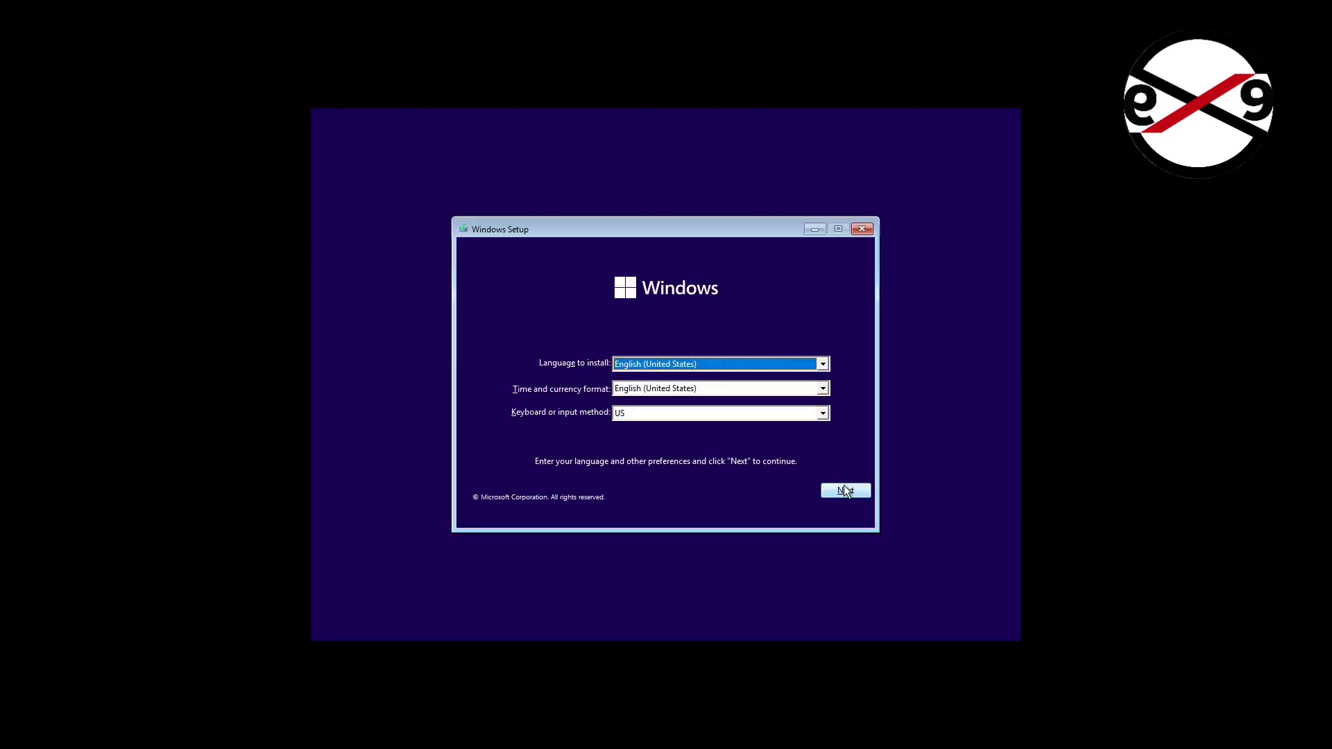
left_click(845, 485)
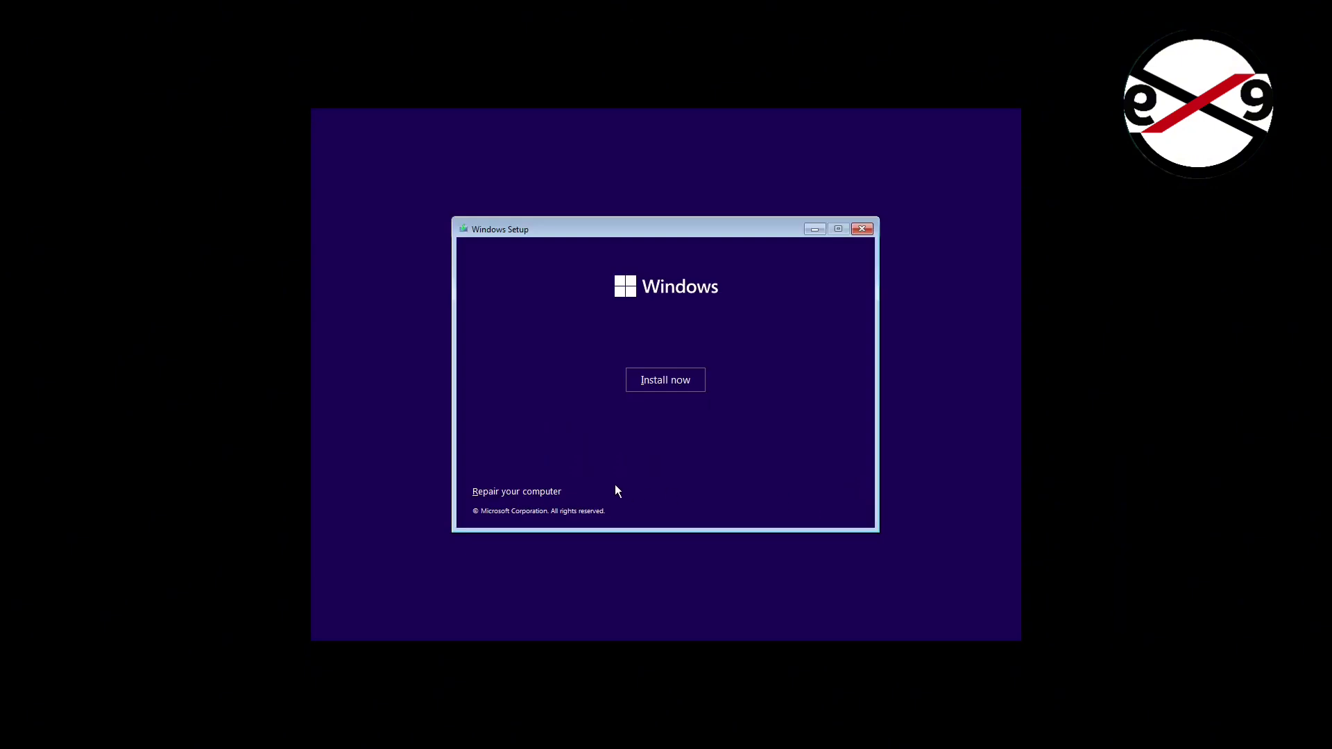
left_click(670, 382)
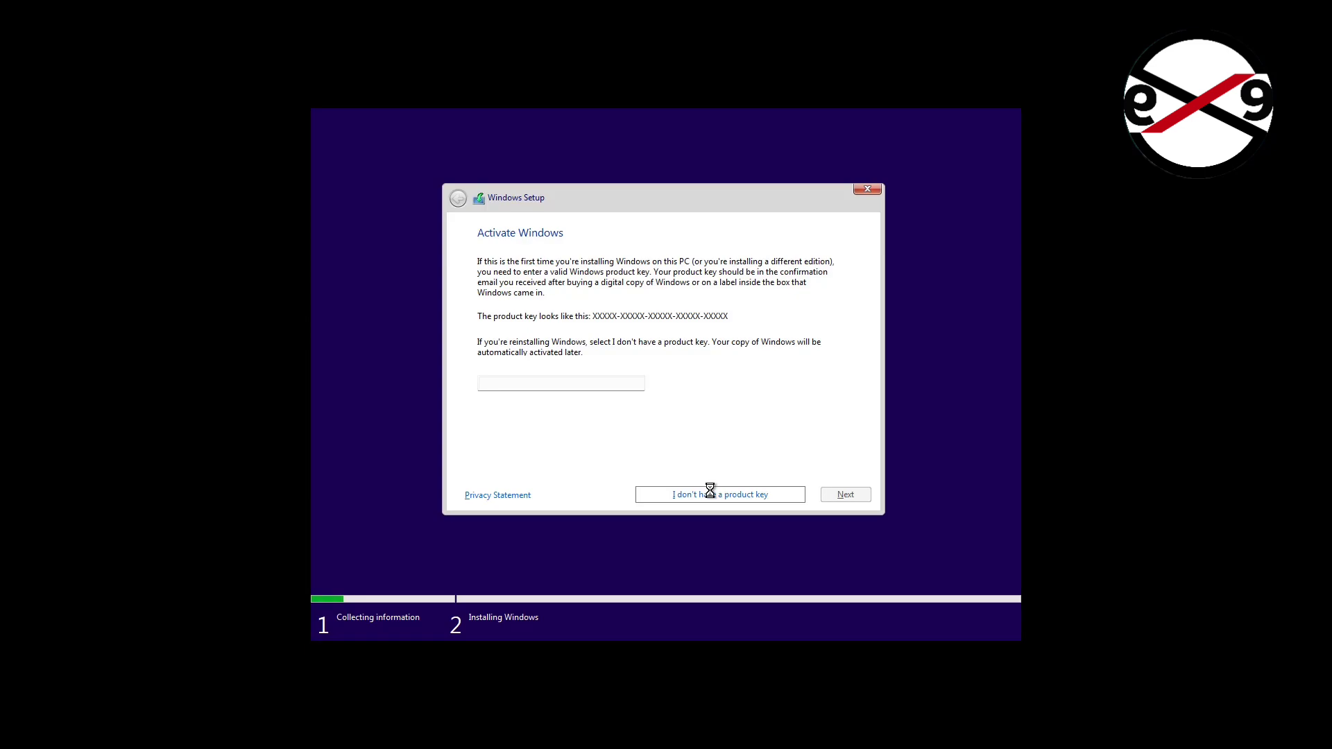
left_click(709, 494)
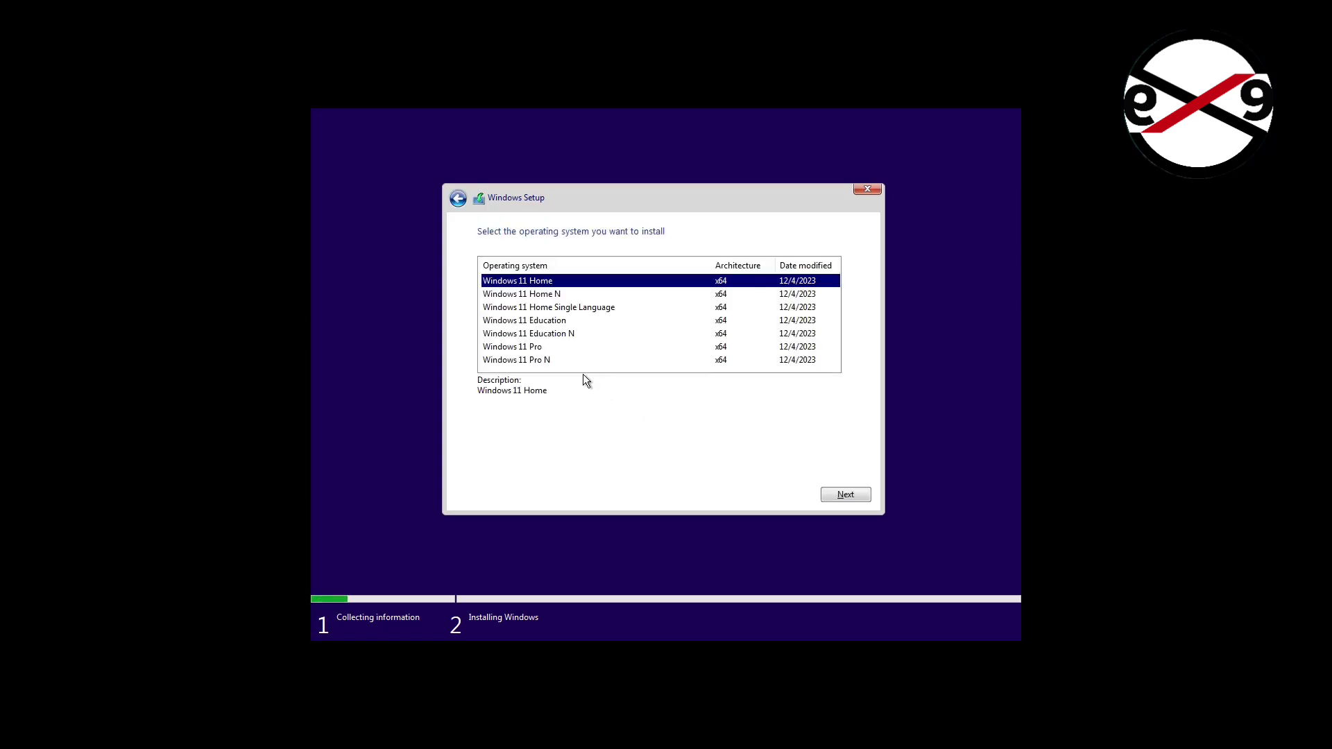
Step: Select Windows 11 Pro with the Custom: Install Windows only (advanced) type, accepting the license terms
left_click(535, 348)
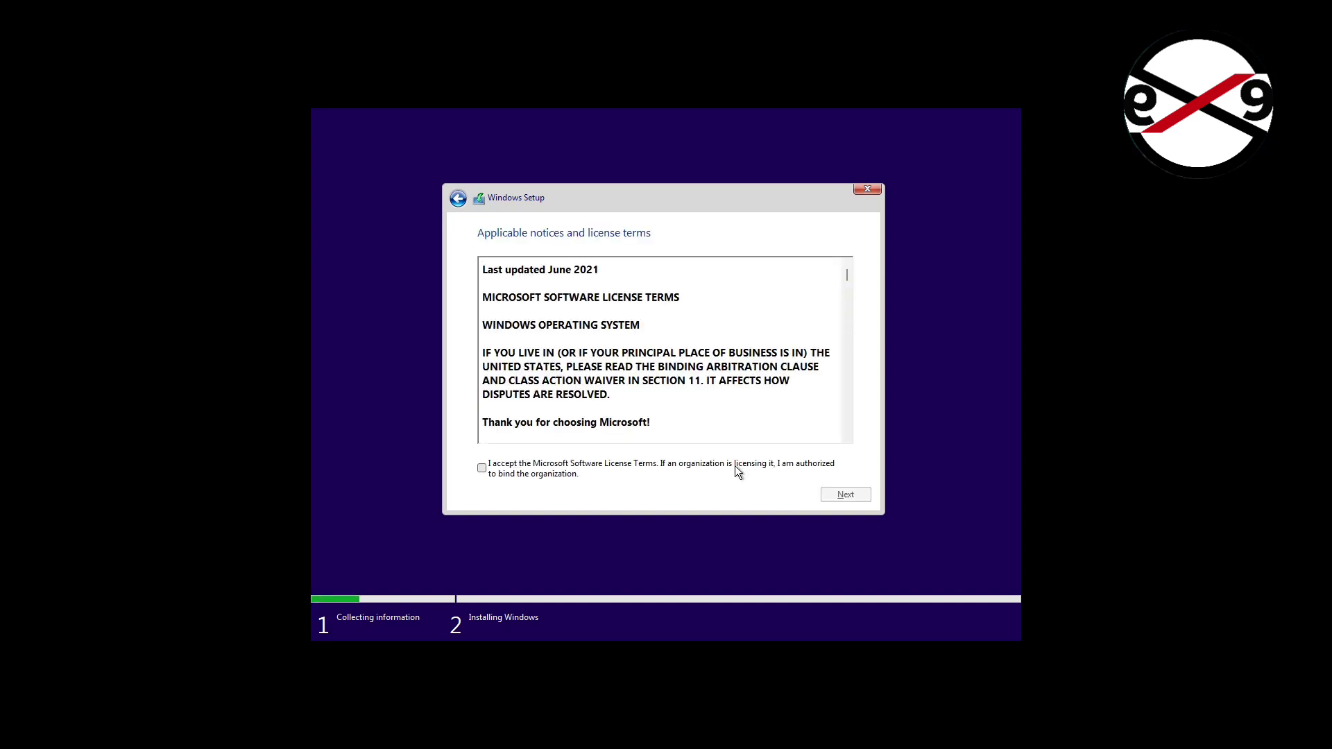
left_click(665, 466)
left_click(830, 489)
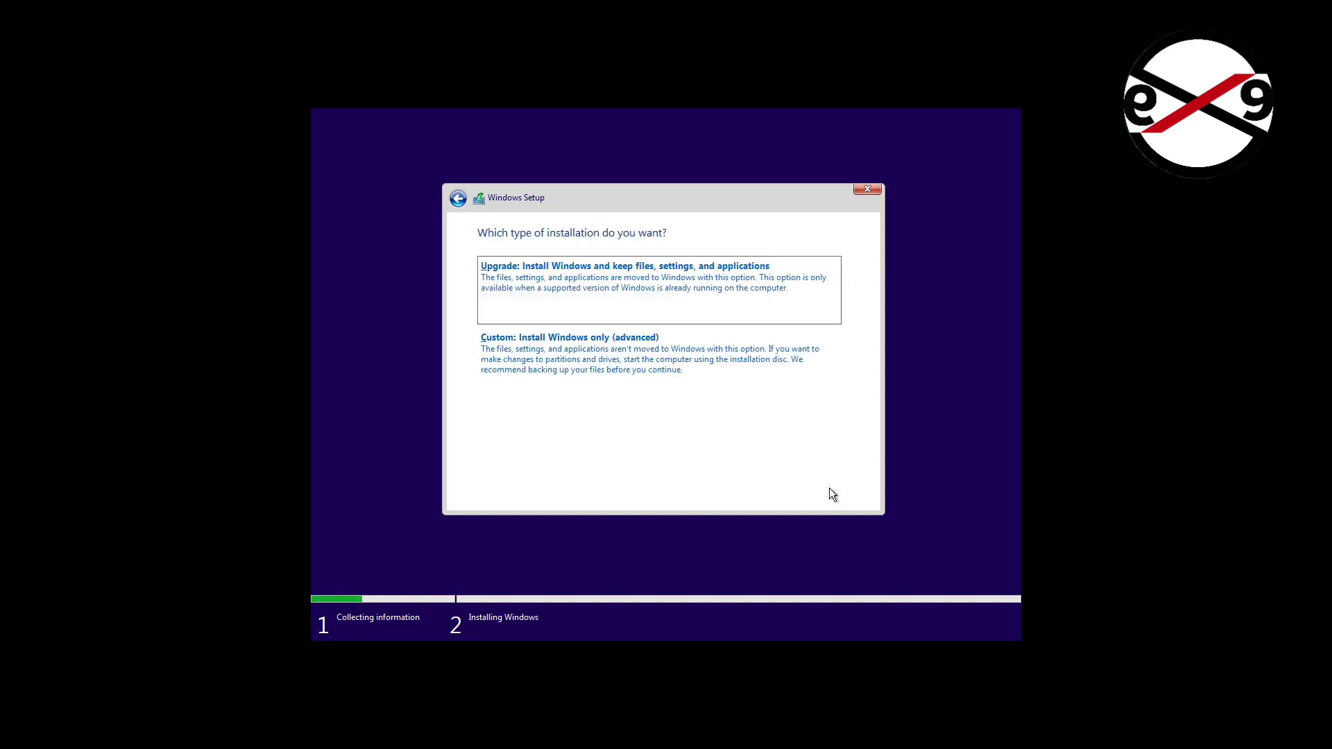
left_click(681, 377)
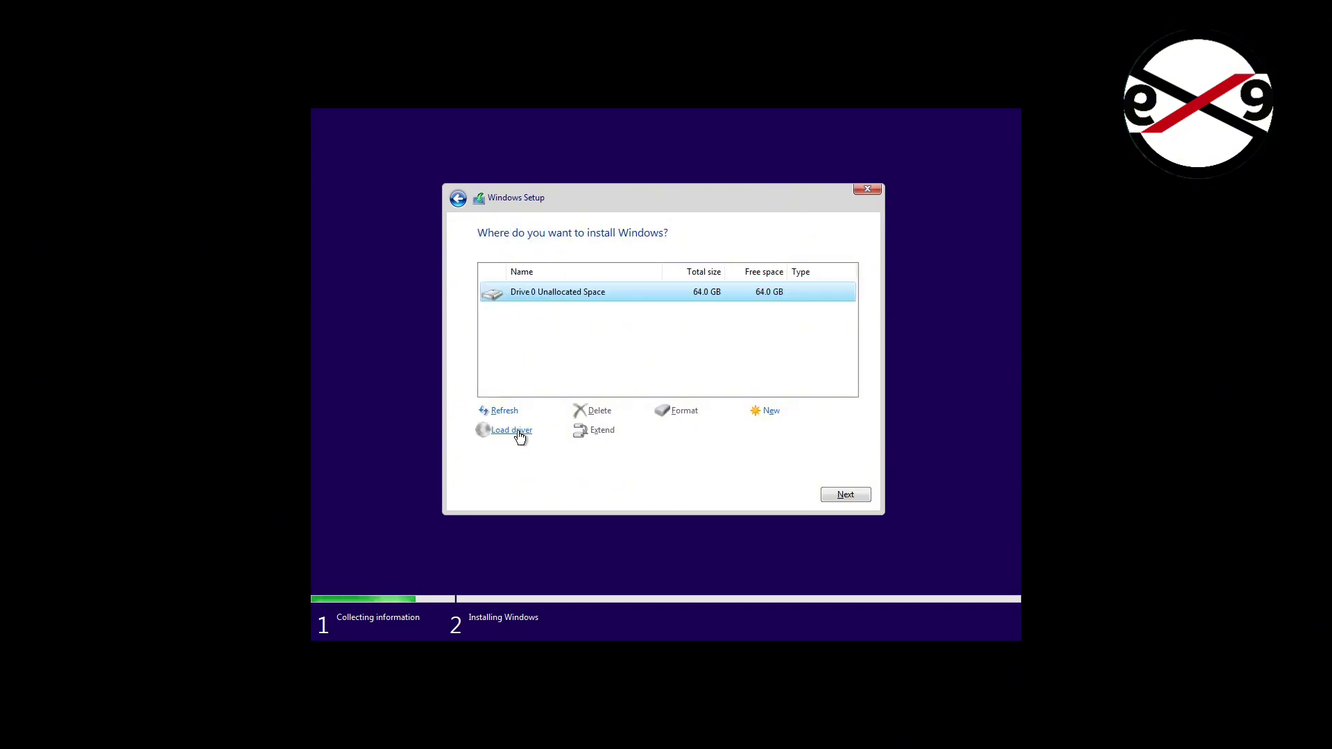
Step: Load drivers from setupRST_extracted\production\Windows10-x64\15063\Drivers on the CD drive (D:) and unhide those incompatible with the computer's hardware
left_click(519, 433)
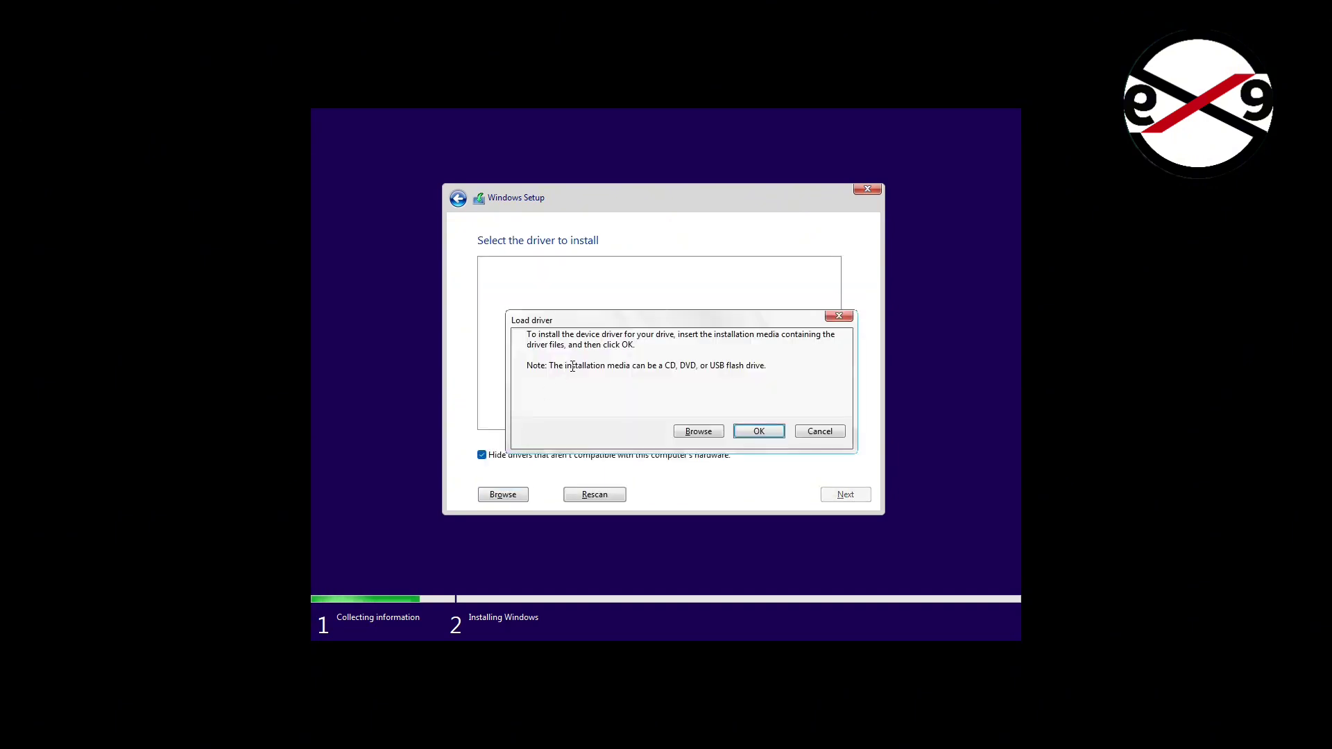
left_click(713, 431)
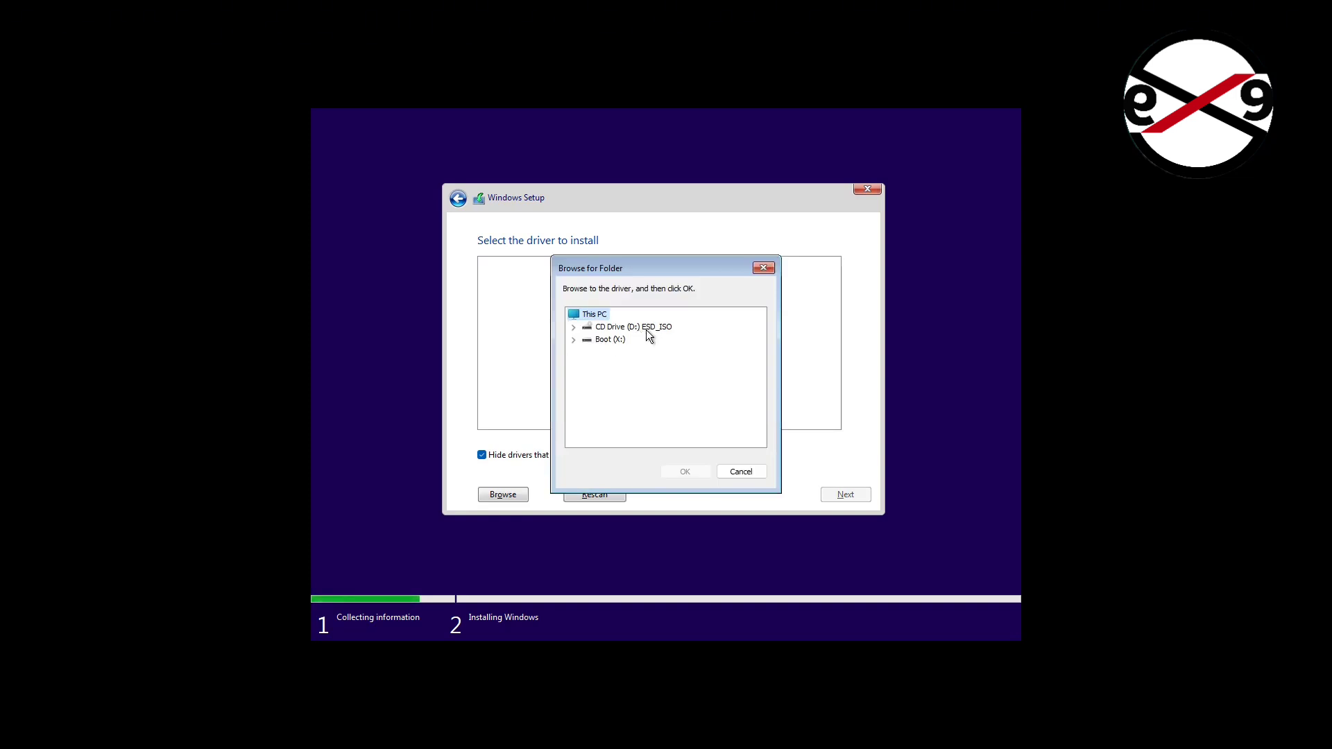
left_click(573, 327)
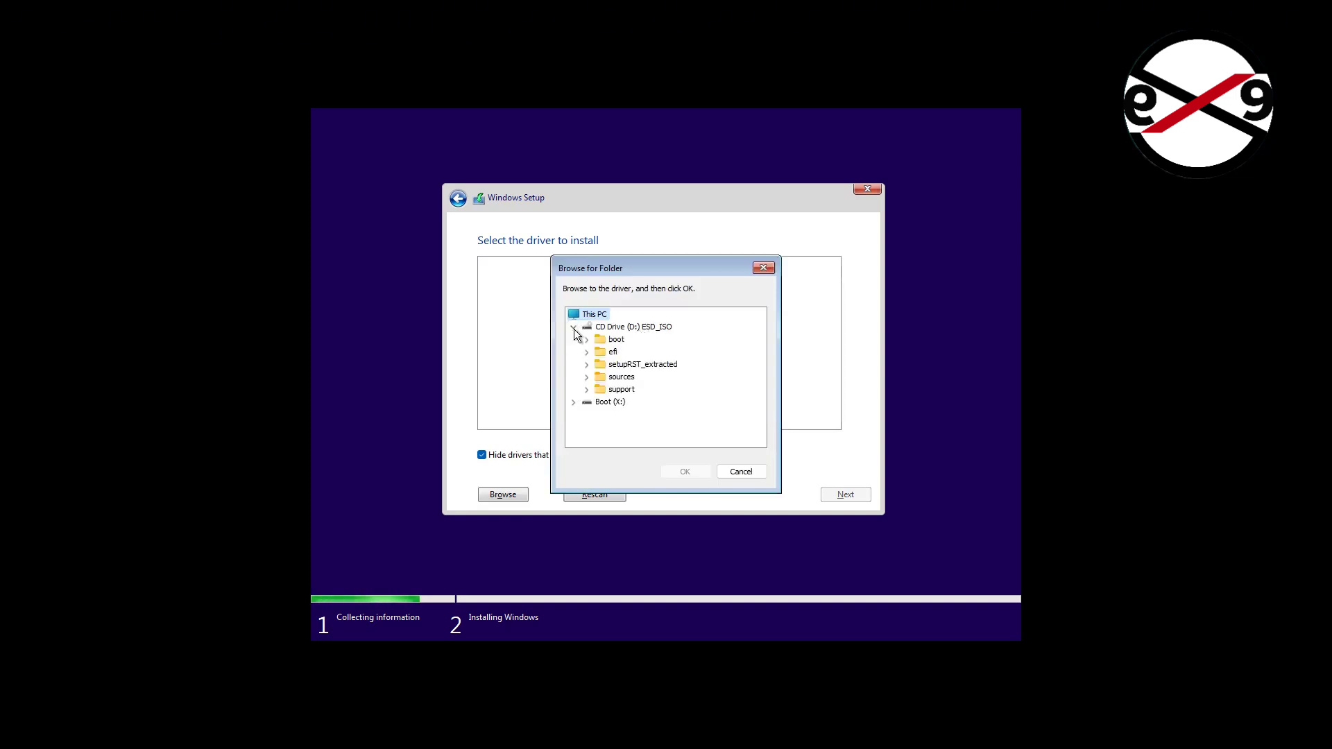
left_click(645, 367)
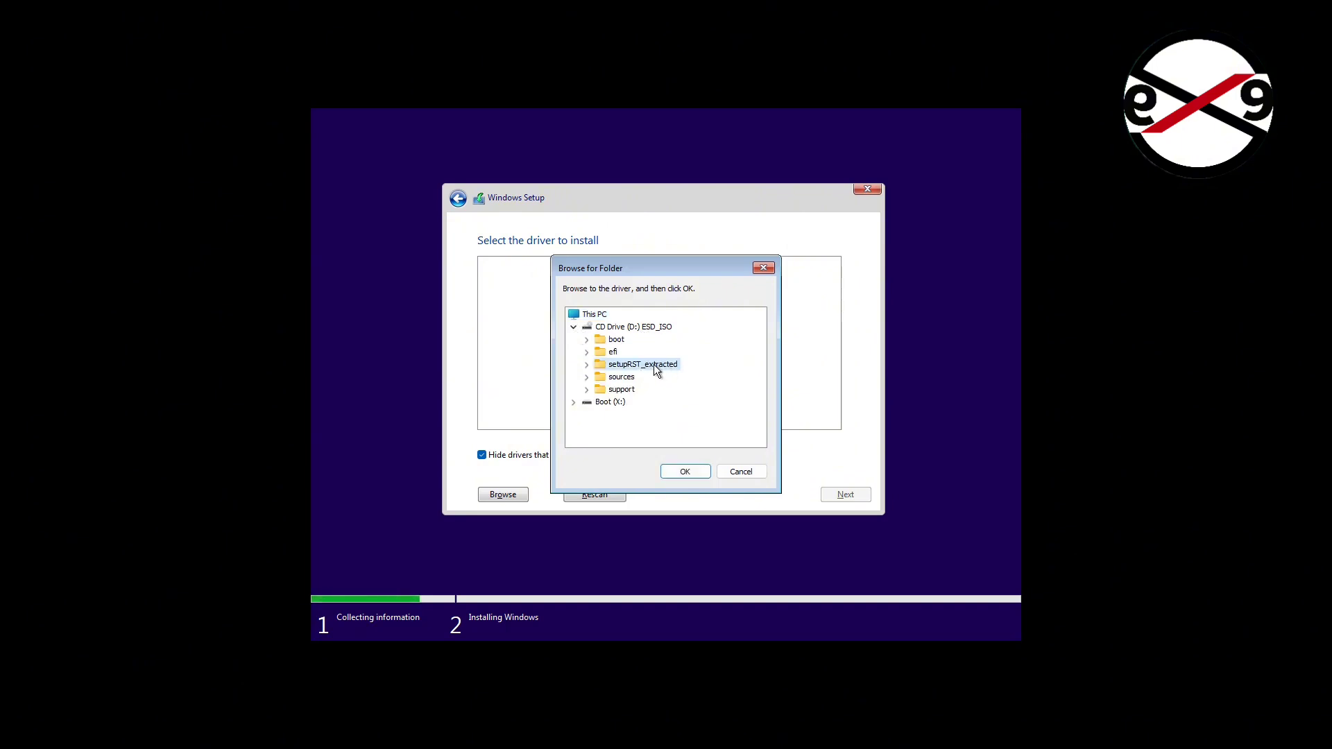
left_click(585, 363)
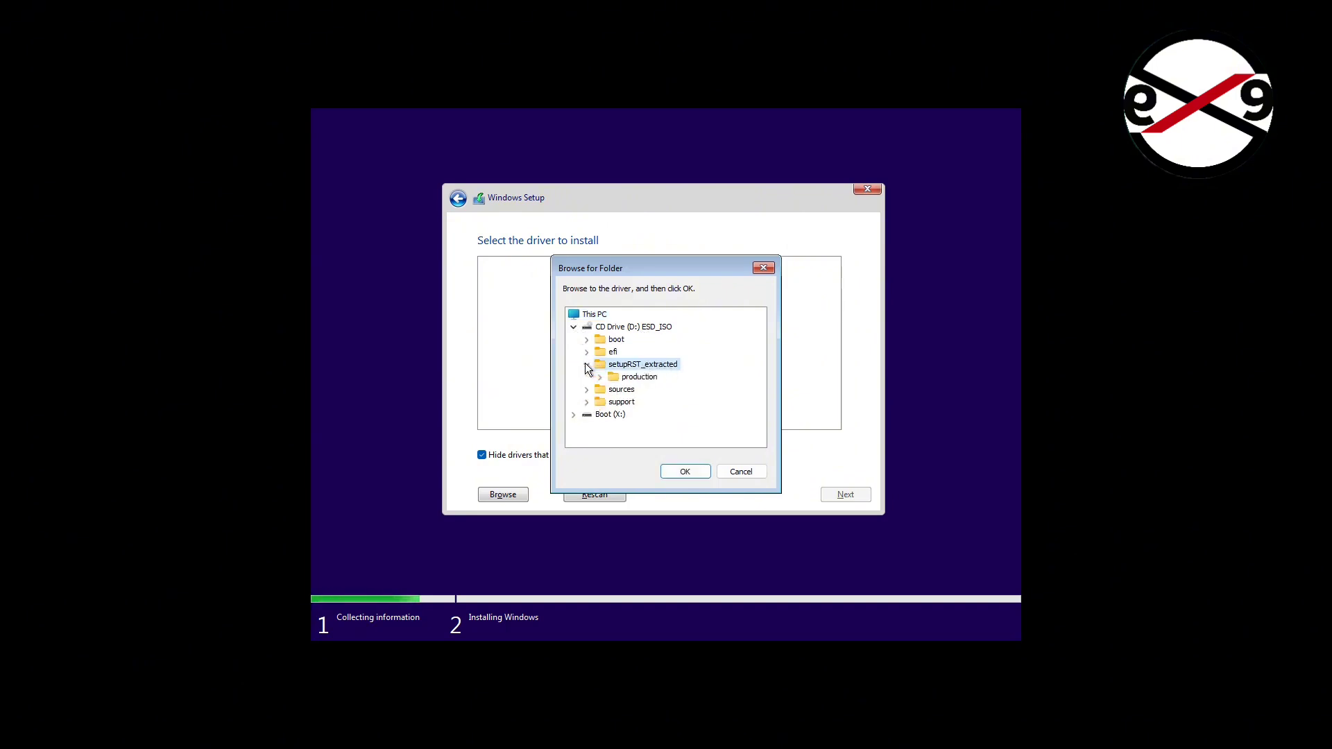
left_click(631, 380)
double_click(631, 379)
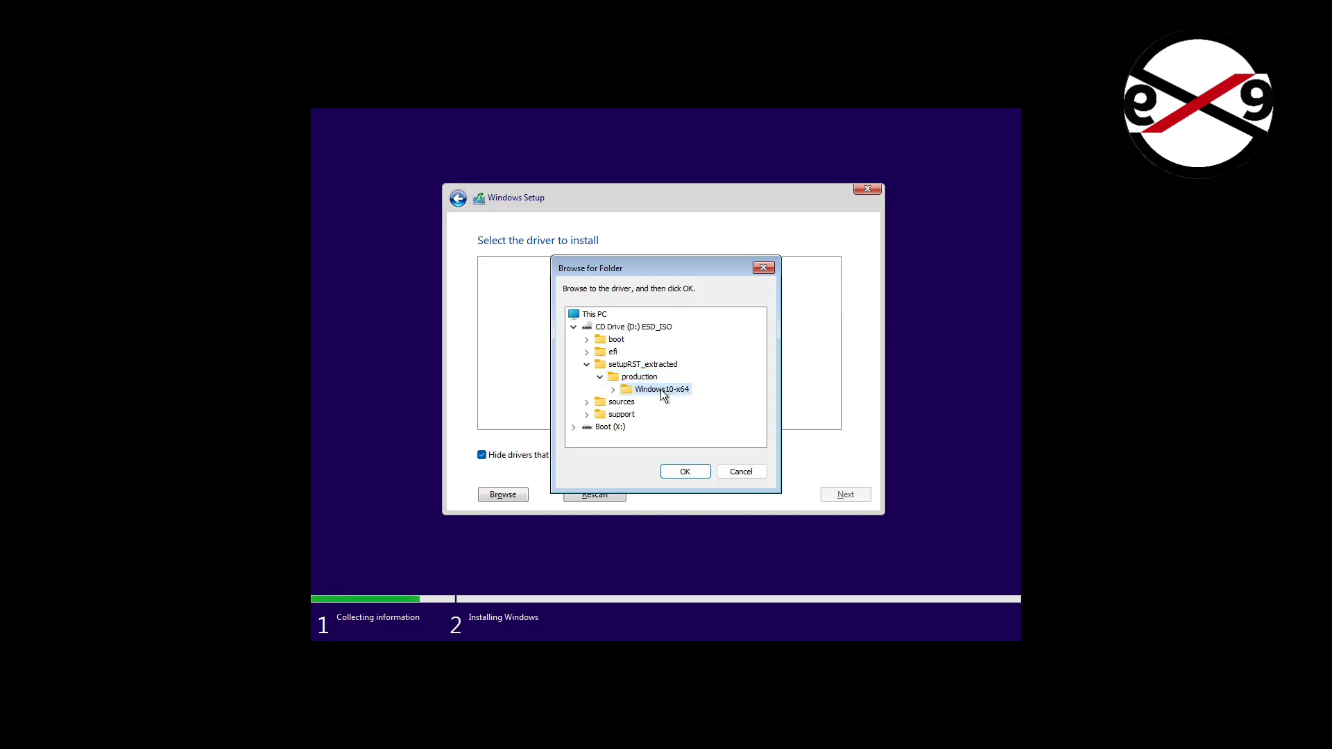
double_click(654, 391)
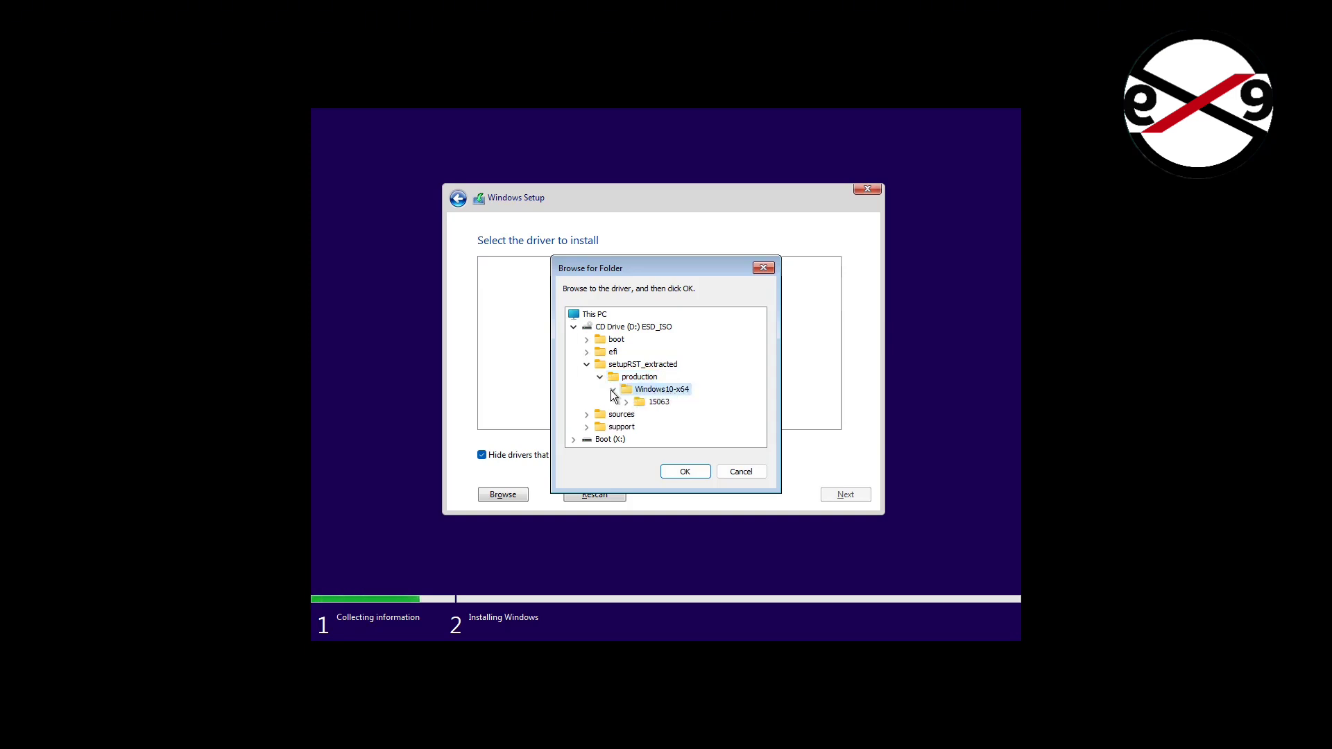
left_click(655, 403)
double_click(655, 403)
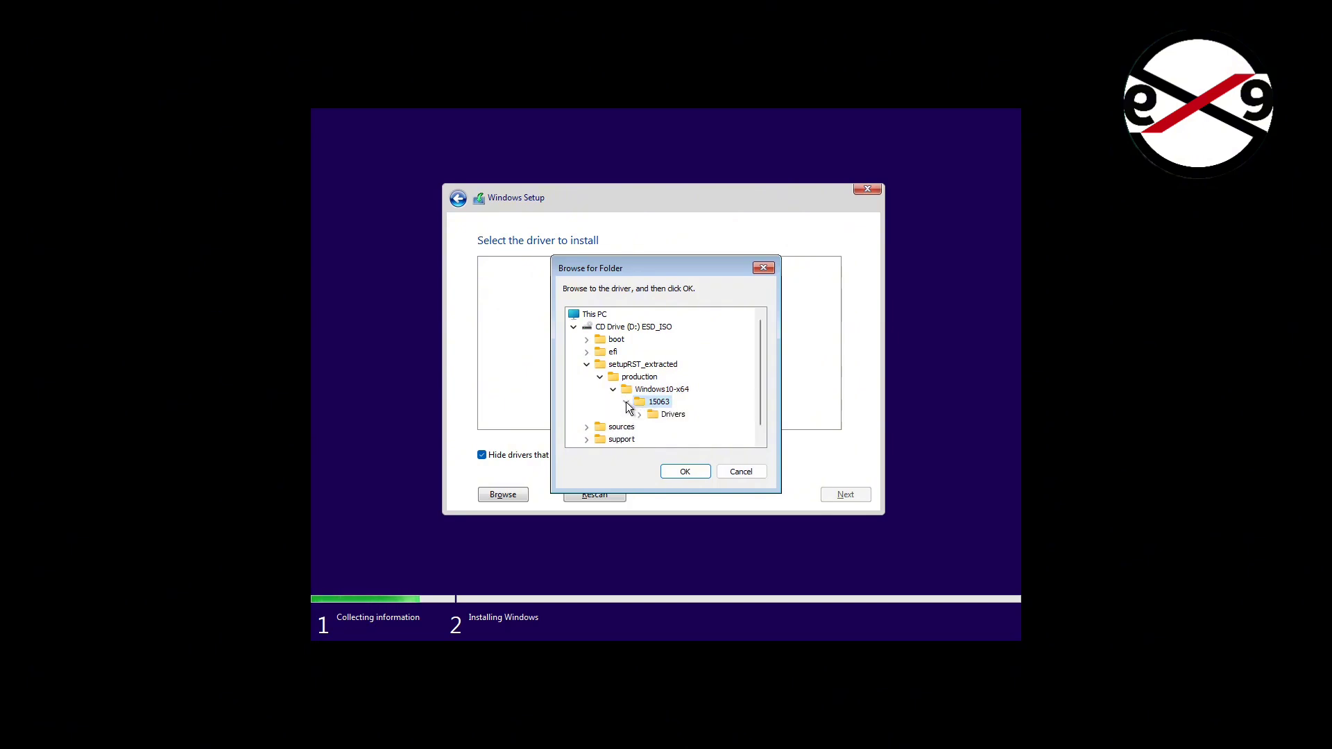
double_click(645, 414)
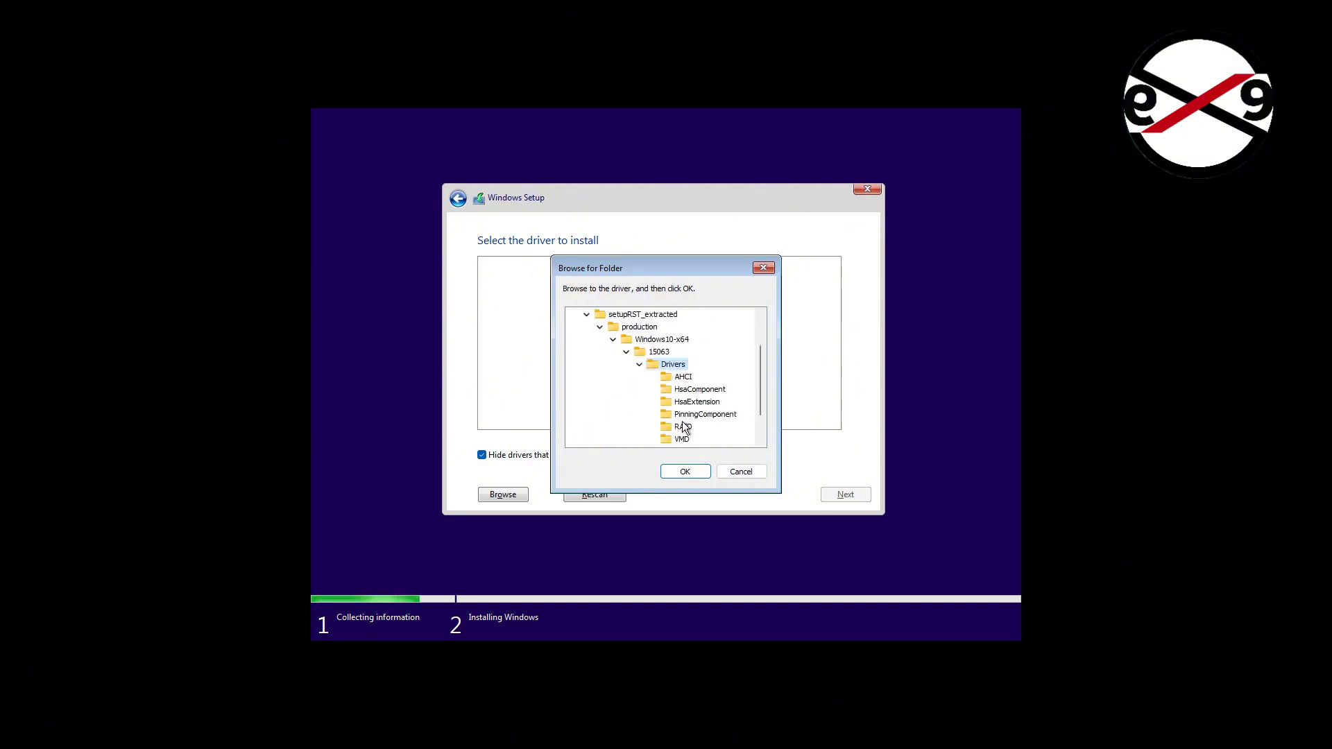
left_click(695, 473)
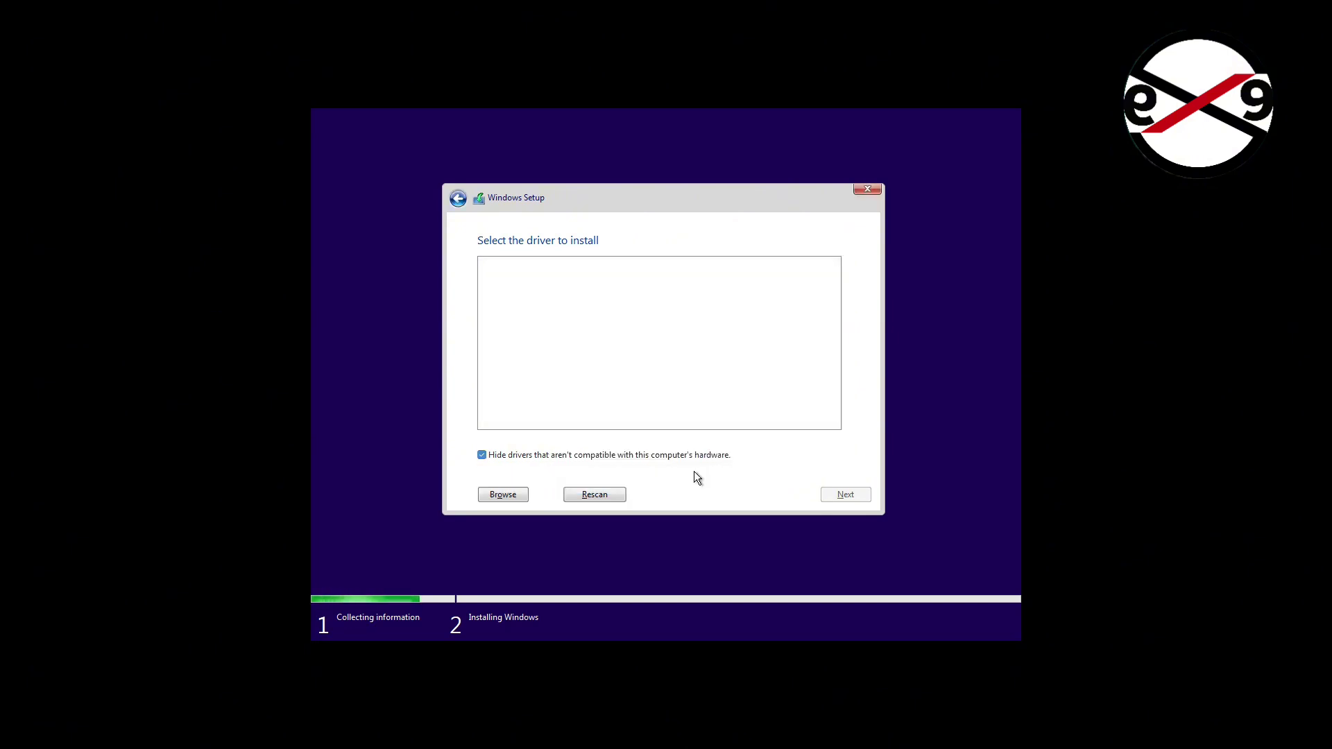
left_click(483, 455)
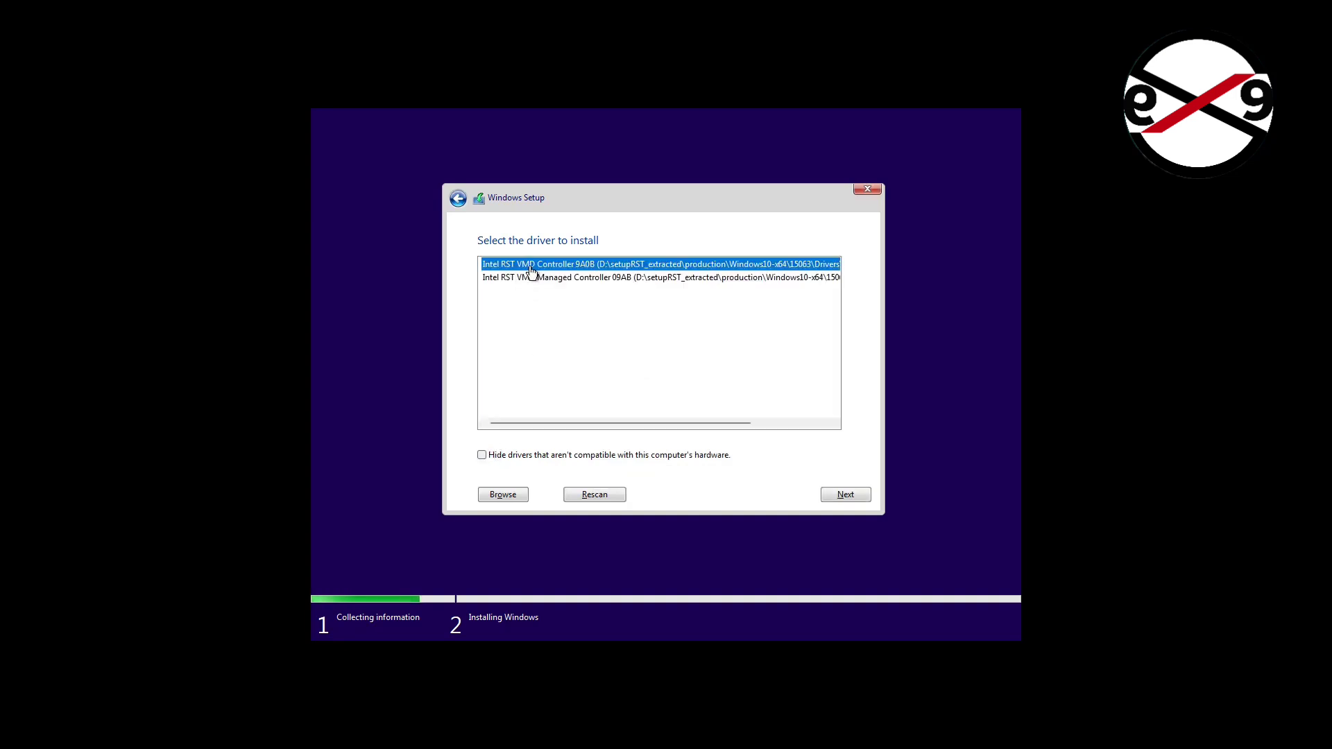
Step: Install the Intel RST VMD Controller 9A0B driver and start installing Windows on Drive 0 Unallocated Space
left_click(638, 267)
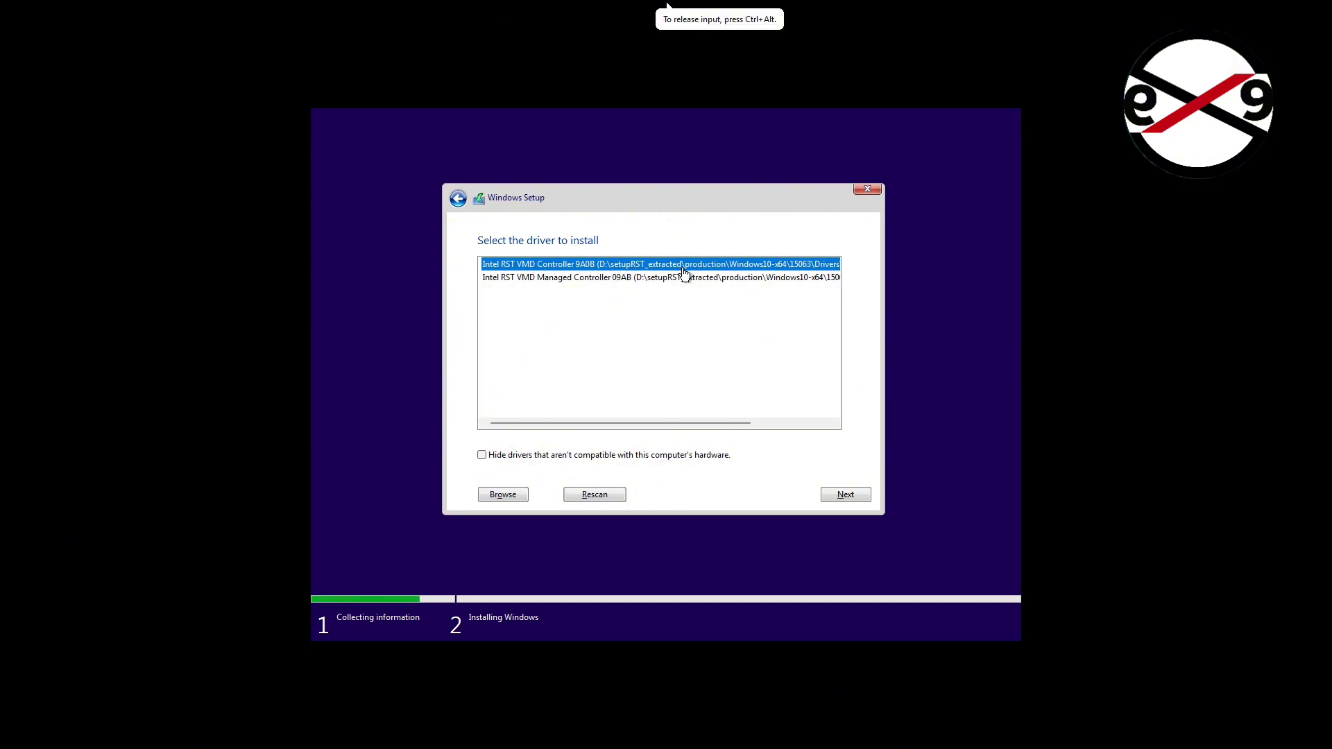
left_click(846, 497)
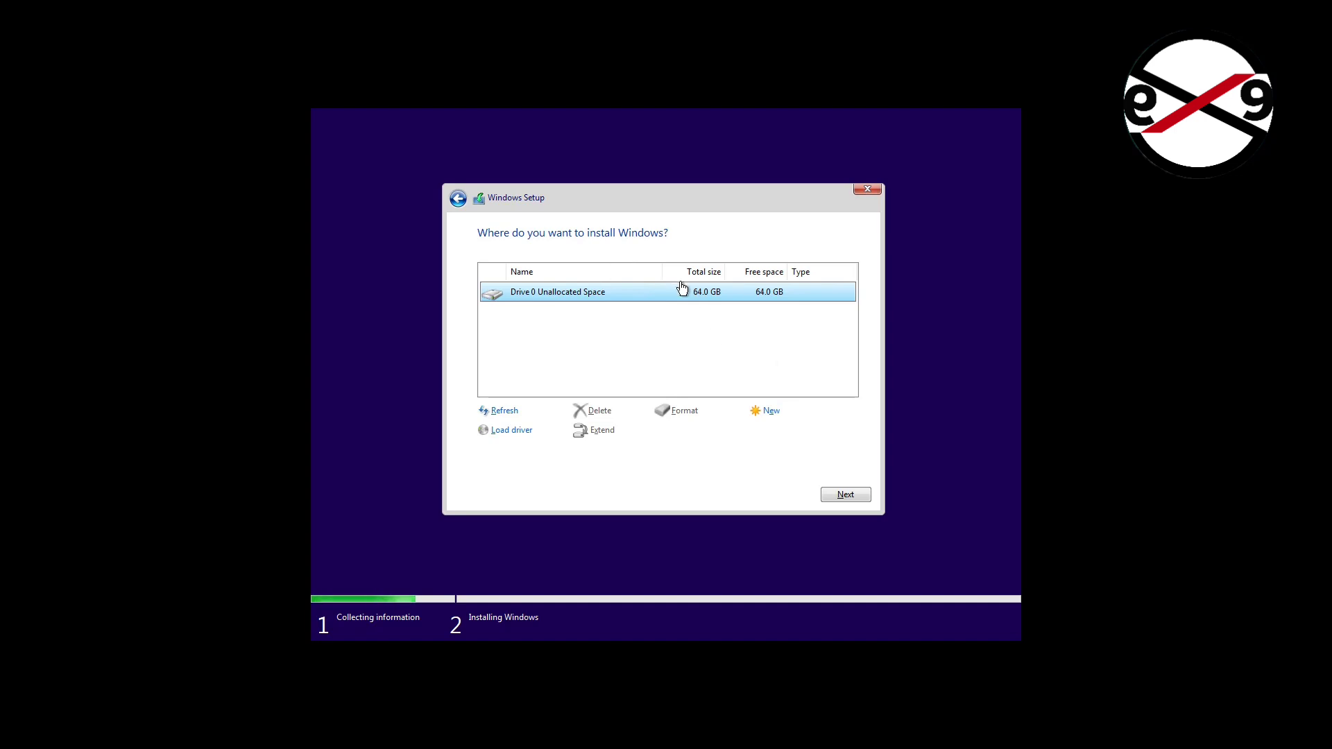
left_click(844, 494)
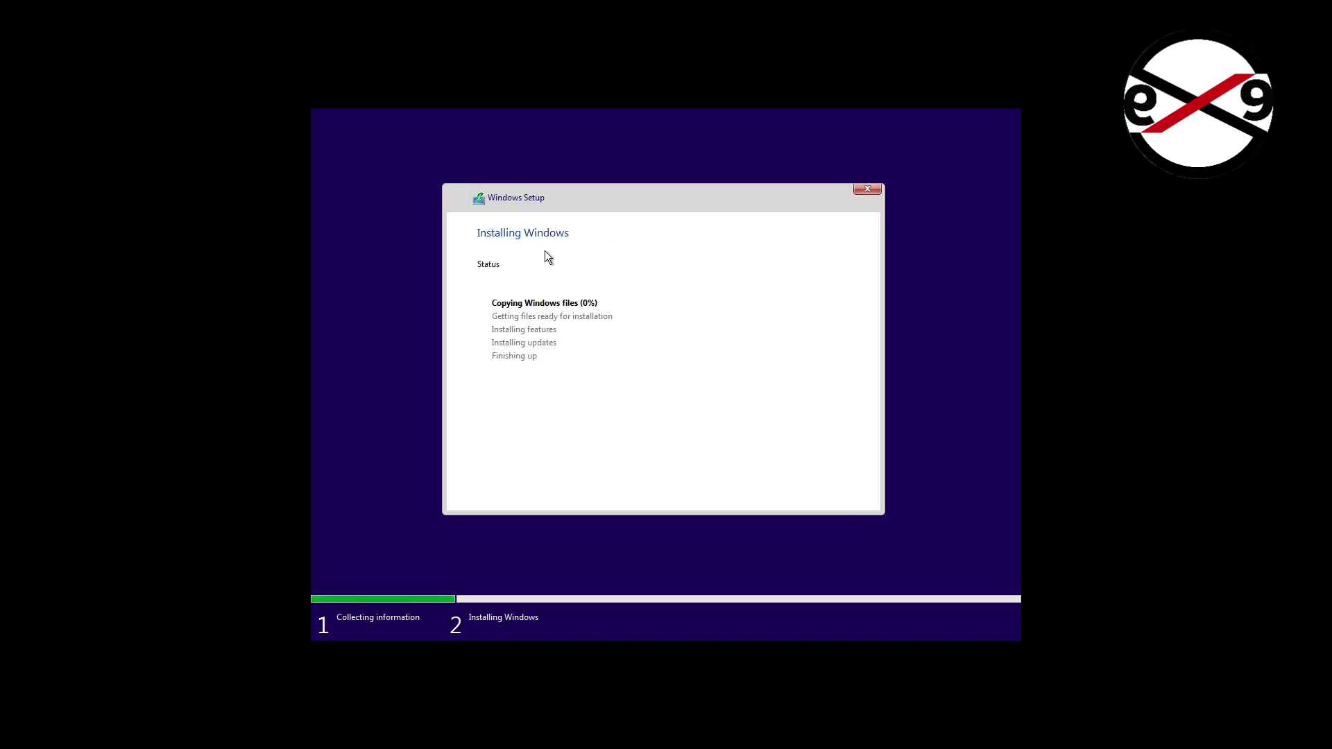